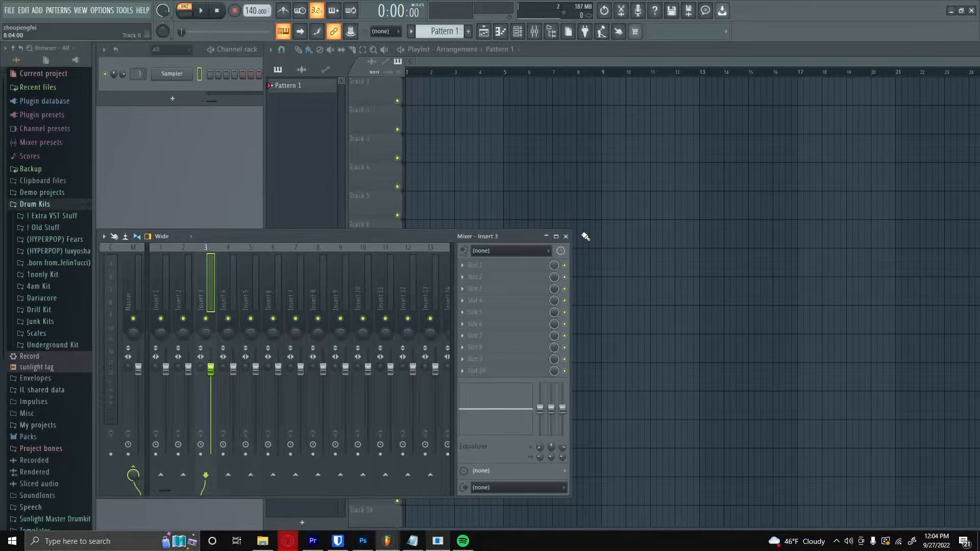
# Move the mixer window lower, bring the playlist to the front and extend it over the channel rack.
pyautogui.moveTo(394, 237); pyautogui.dragTo(391, 271)
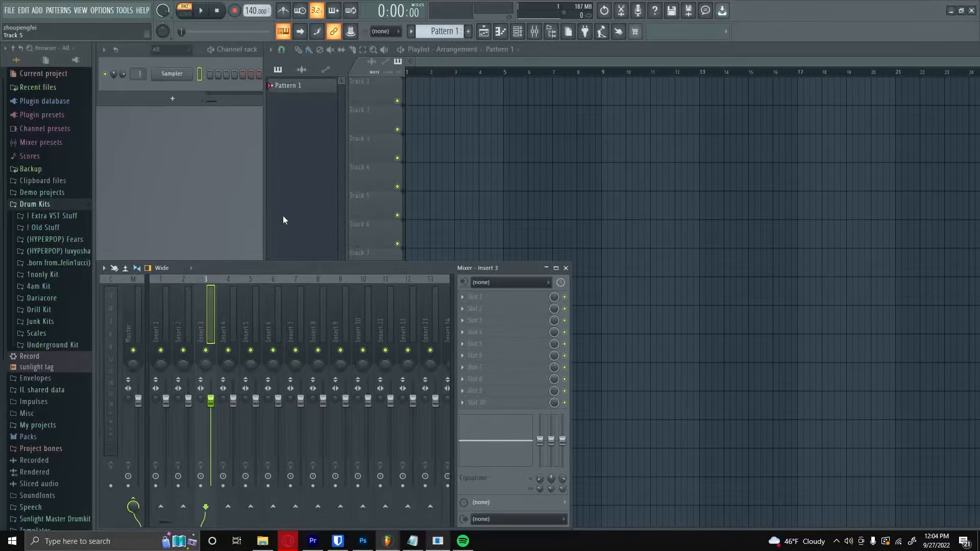
pyautogui.click(493, 32)
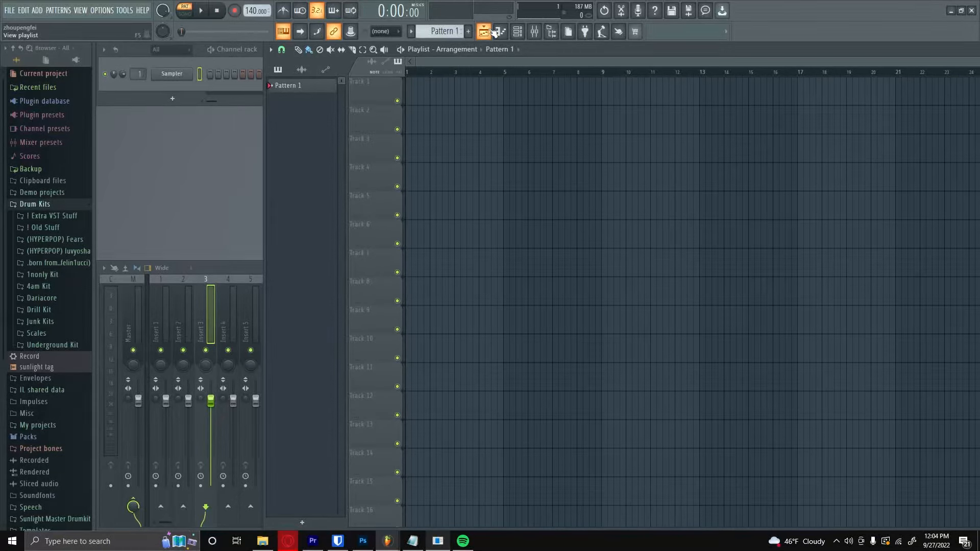
pyautogui.moveTo(264, 124); pyautogui.dragTo(135, 129)
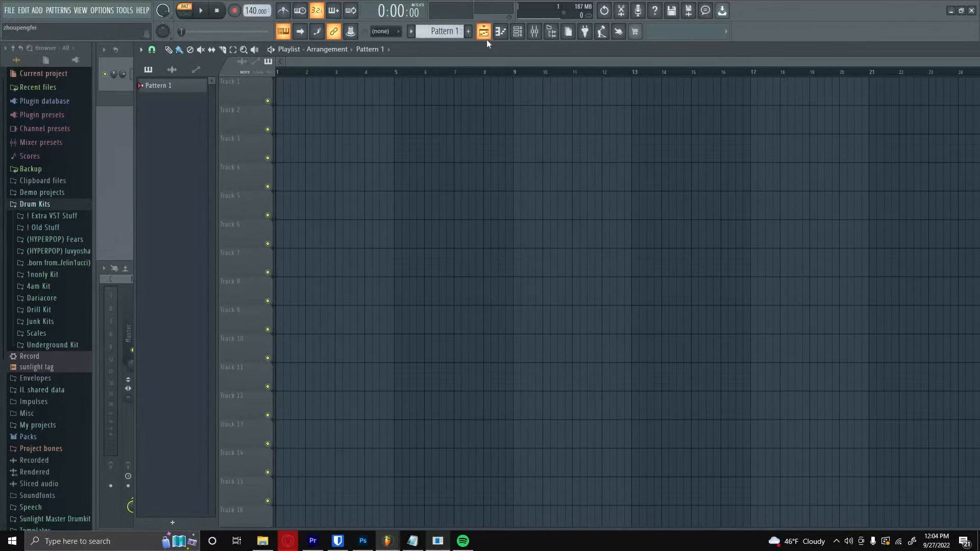
pyautogui.moveTo(311, 62); pyautogui.dragTo(249, 83)
# View the Sampler's piano roll and the channel rack in turn, closing each again.
pyautogui.click(505, 34)
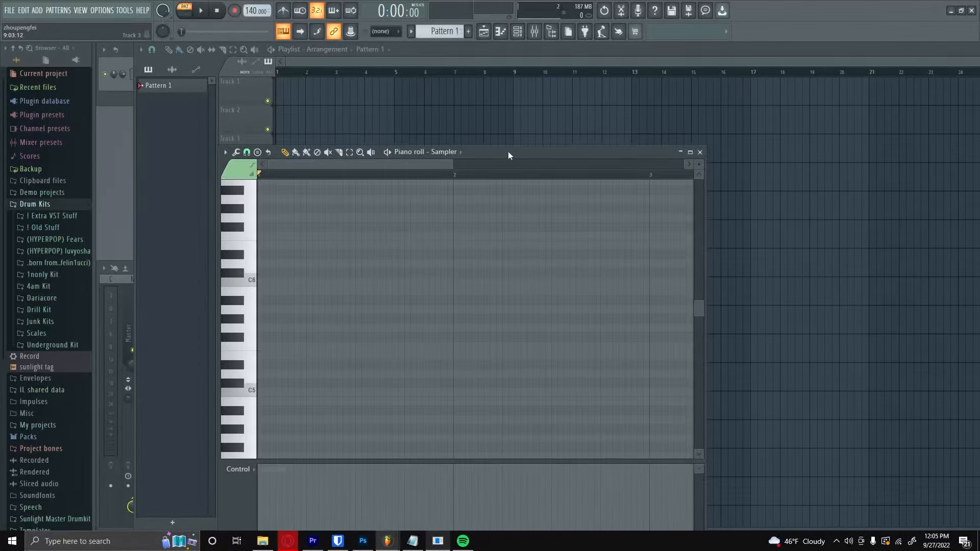
pyautogui.moveTo(508, 151); pyautogui.dragTo(495, 112)
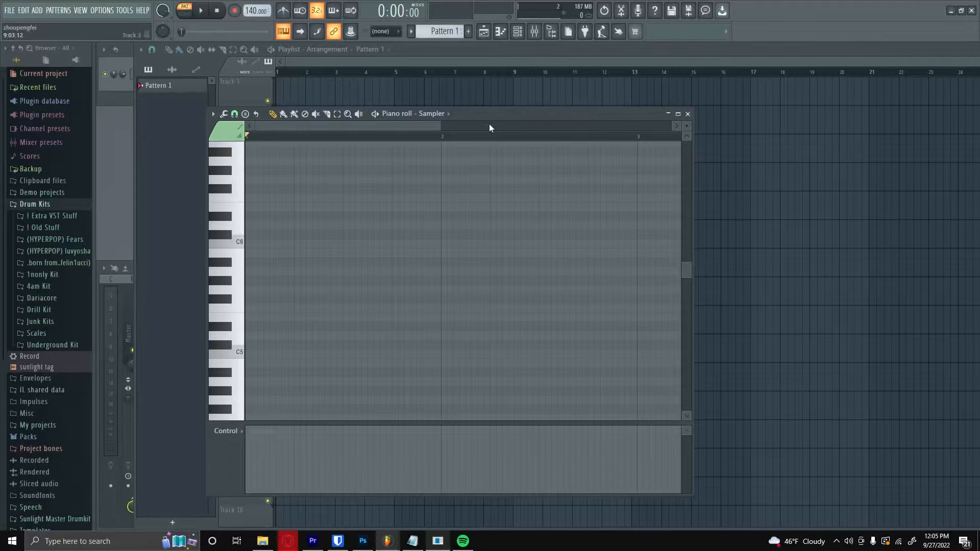
pyautogui.click(688, 114)
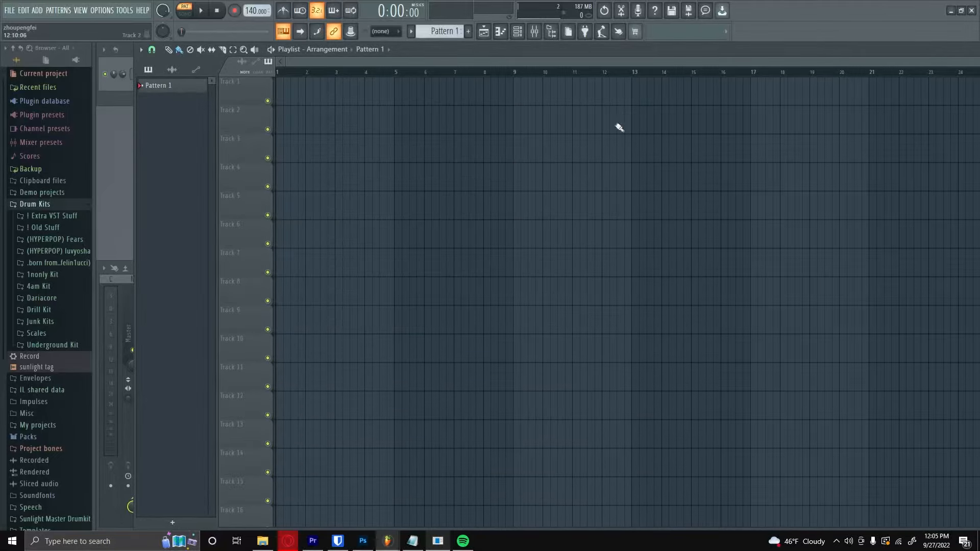
pyautogui.click(519, 34)
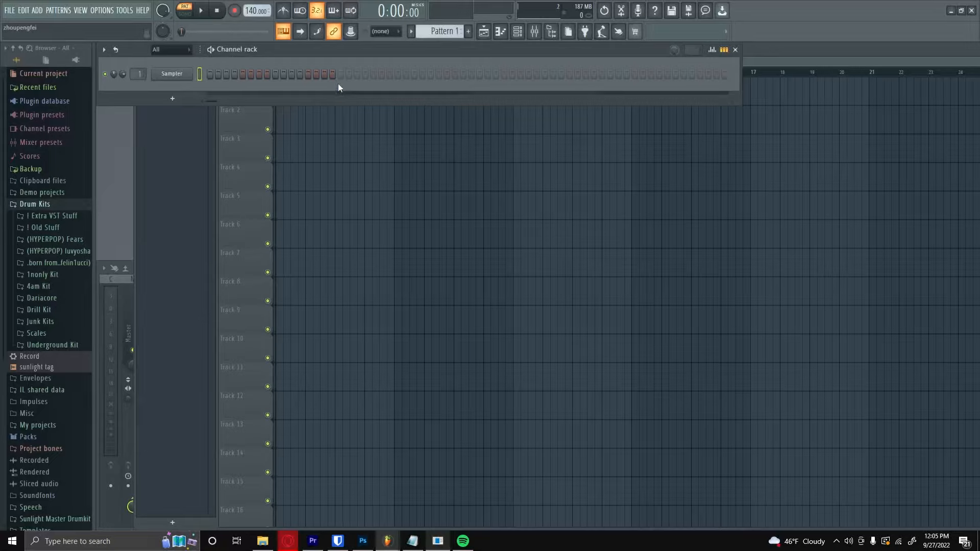
pyautogui.press('F6')
# Show the mixer over the playlist and look through its insert tracks and the Master track, ending on Insert 5.
pyautogui.click(536, 35)
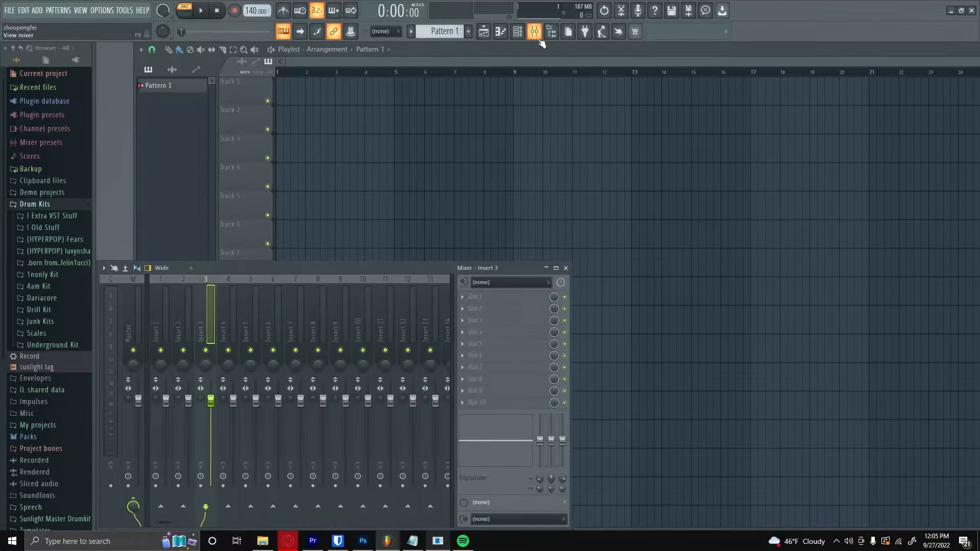
pyautogui.moveTo(277, 268); pyautogui.dragTo(356, 173)
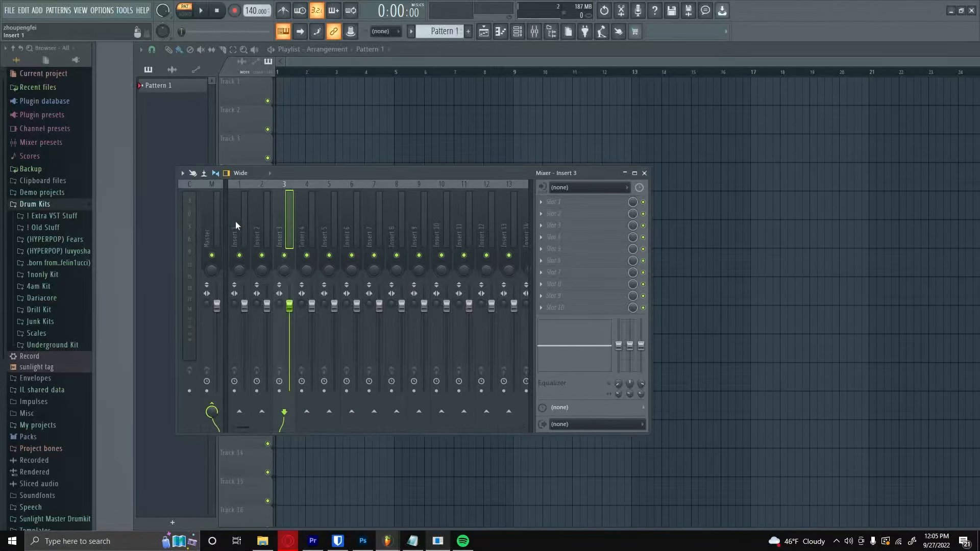
pyautogui.moveTo(235, 221); pyautogui.dragTo(437, 220)
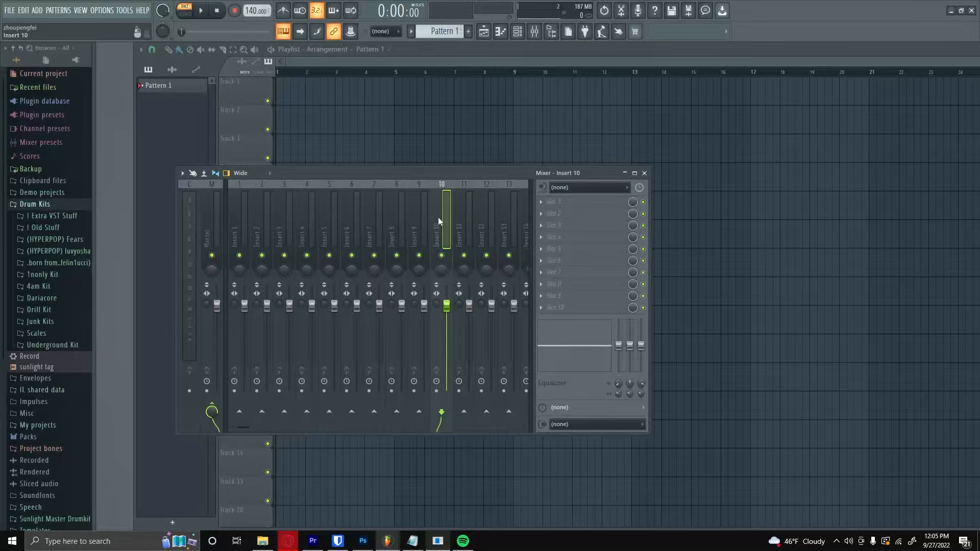
pyautogui.click(235, 224)
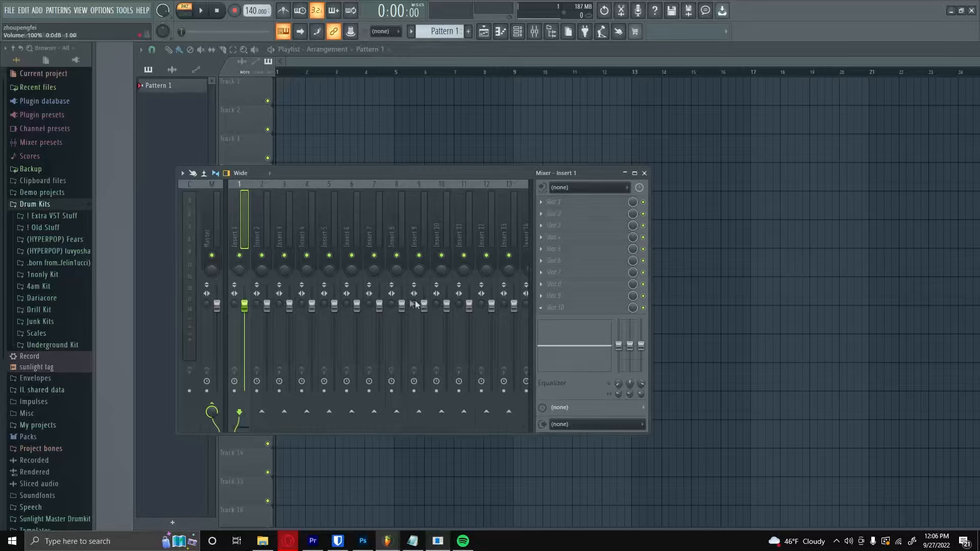
pyautogui.click(207, 213)
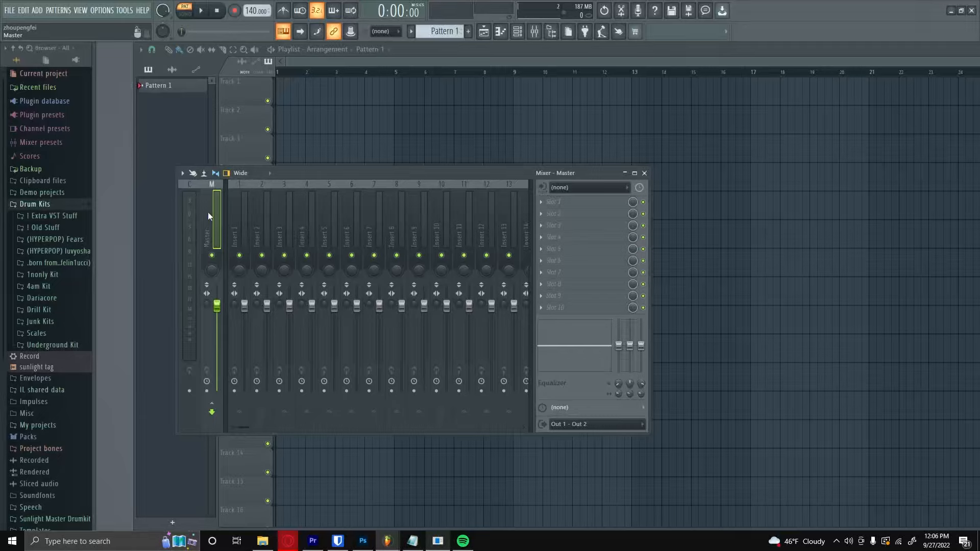
pyautogui.scroll(-3, 208, 213)
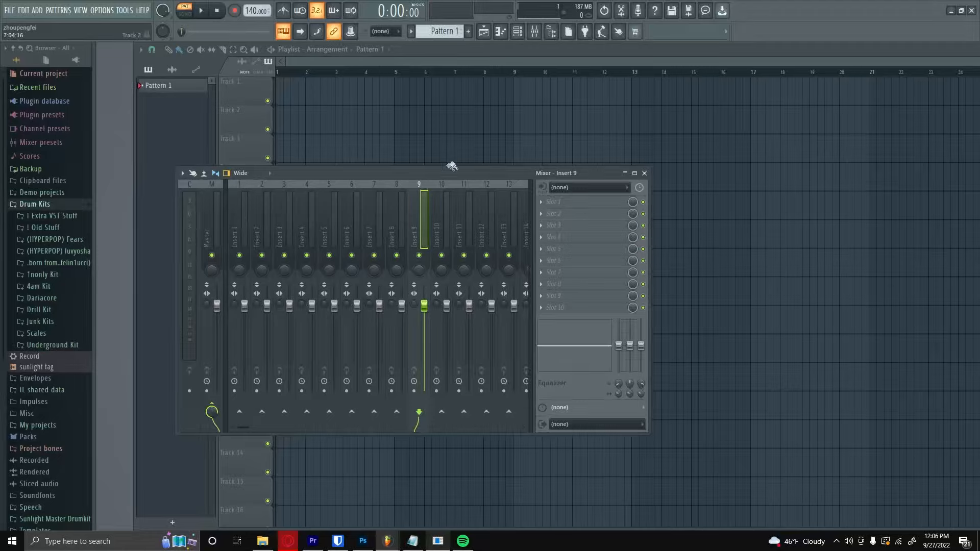
pyautogui.click(325, 218)
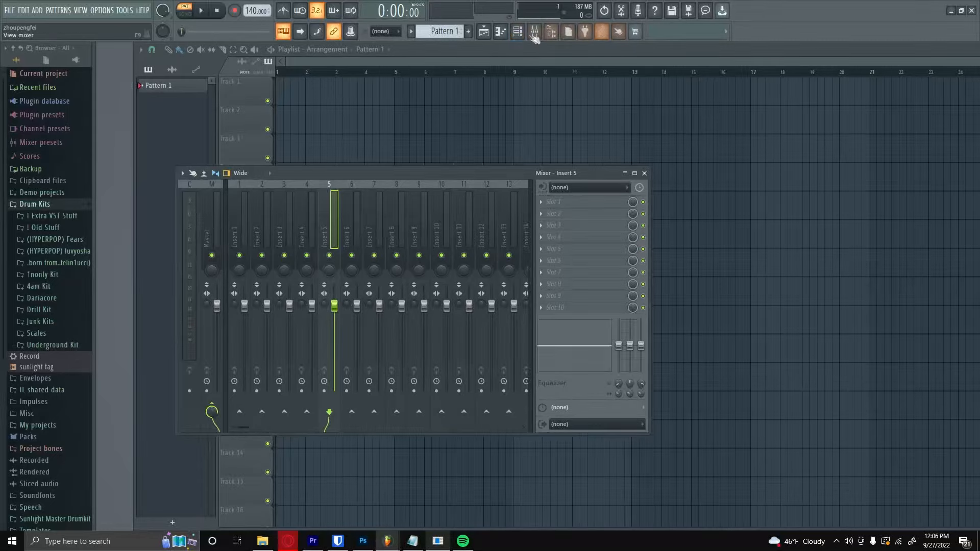
# Switch between the playlist and the mixer, ending with only the playlist in view.
pyautogui.click(484, 32)
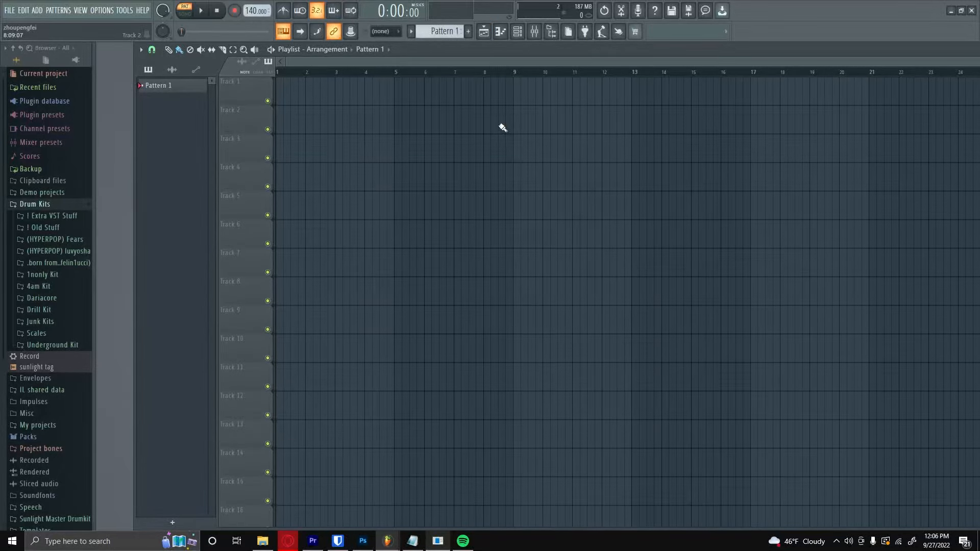
pyautogui.click(535, 31)
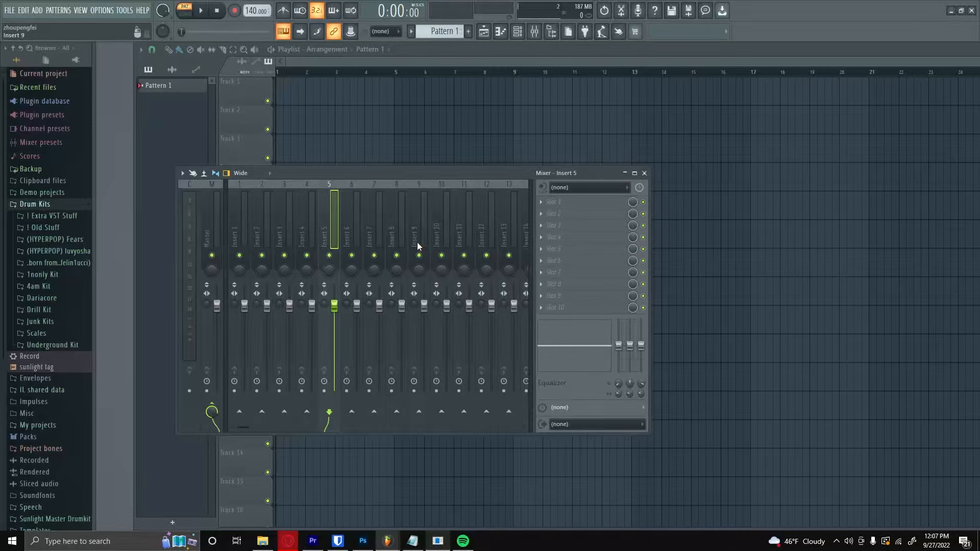
pyautogui.press('F9')
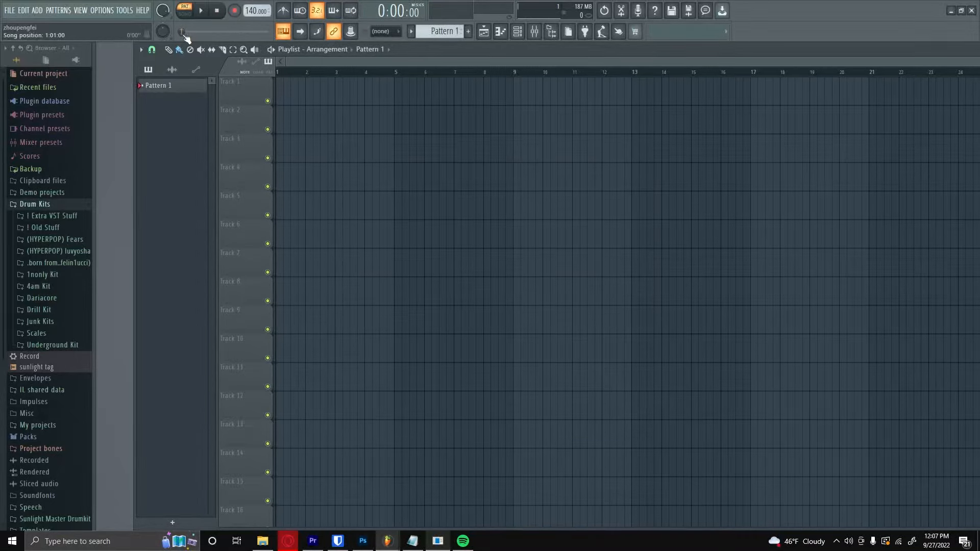
# Open the plugin manager and examine the plugin search paths, selecting the d:\fl studio\Plugins\ VST path.
pyautogui.click(112, 14)
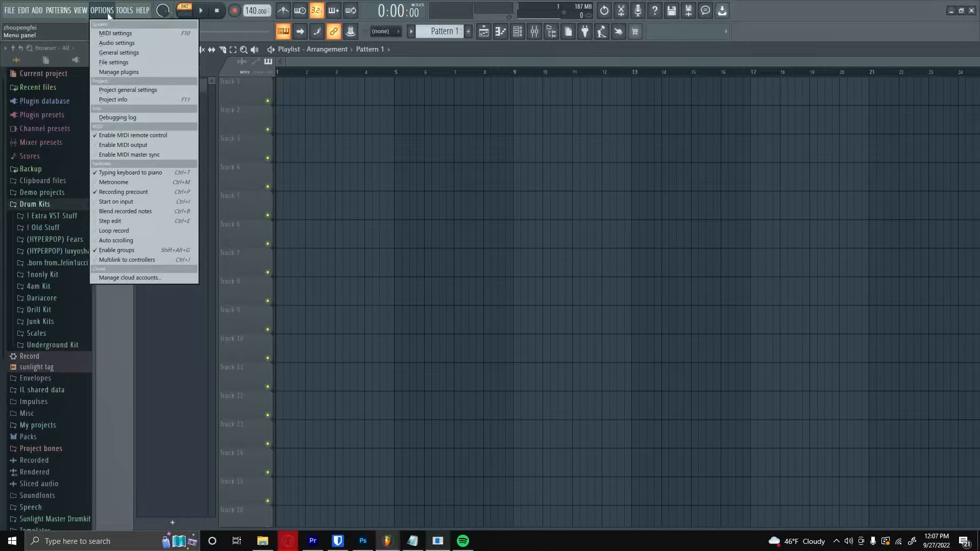
pyautogui.click(133, 72)
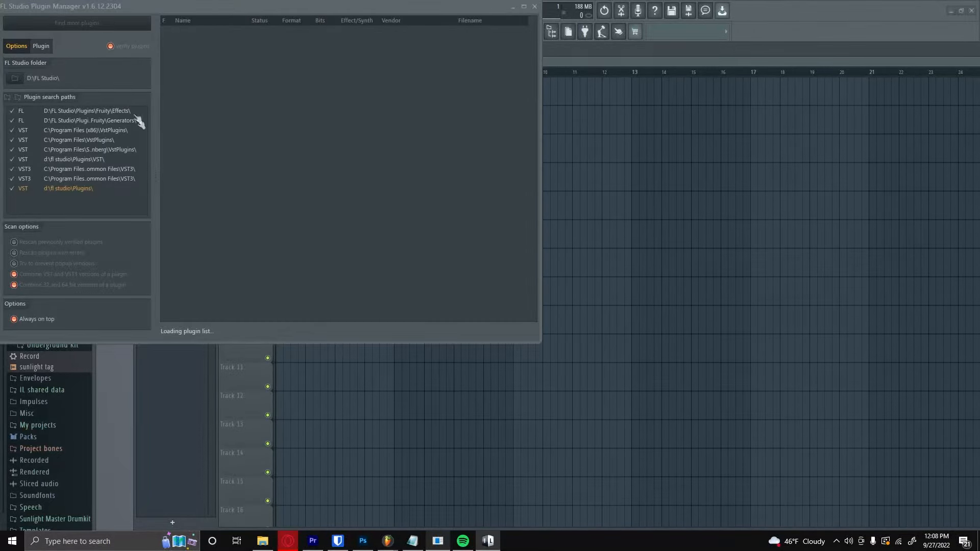
pyautogui.moveTo(159, 8); pyautogui.dragTo(293, 63)
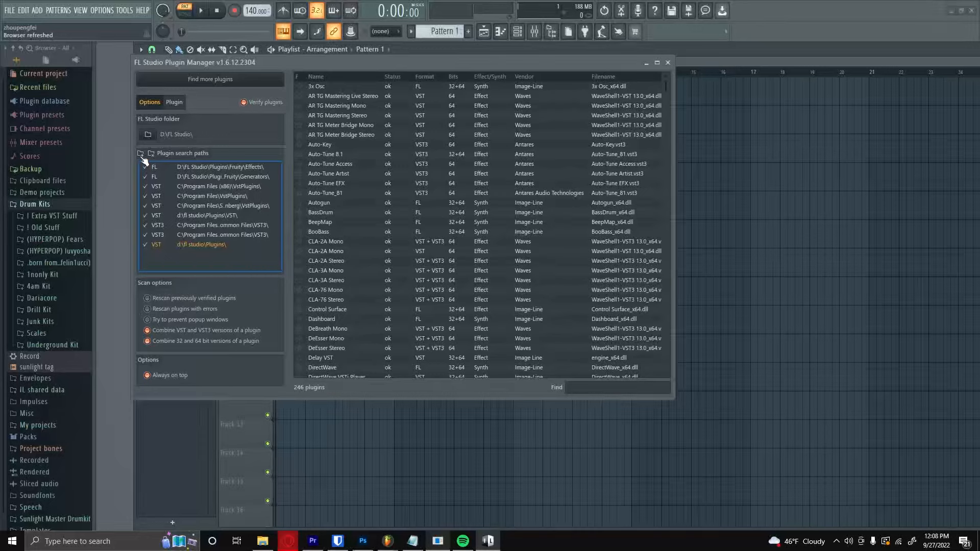
pyautogui.click(196, 245)
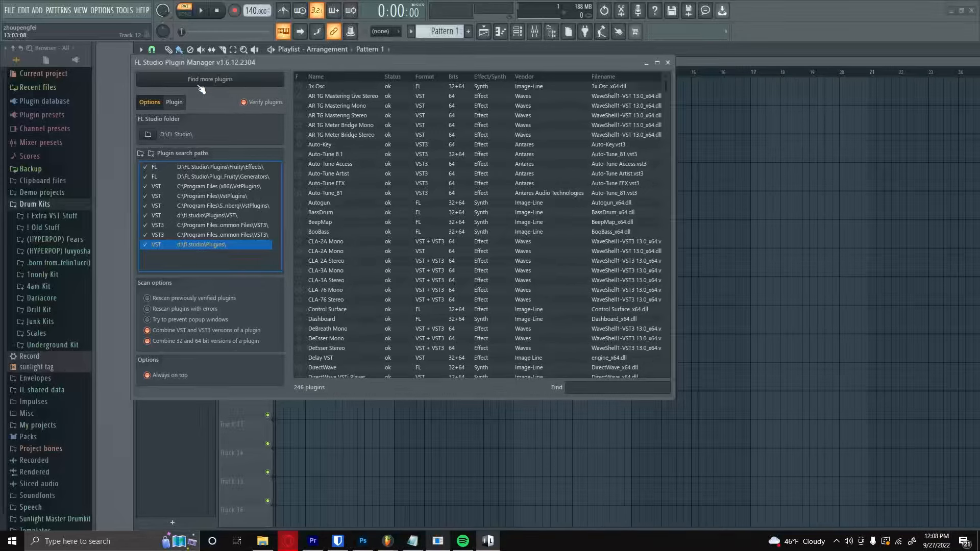
pyautogui.scroll(-10, 357, 286)
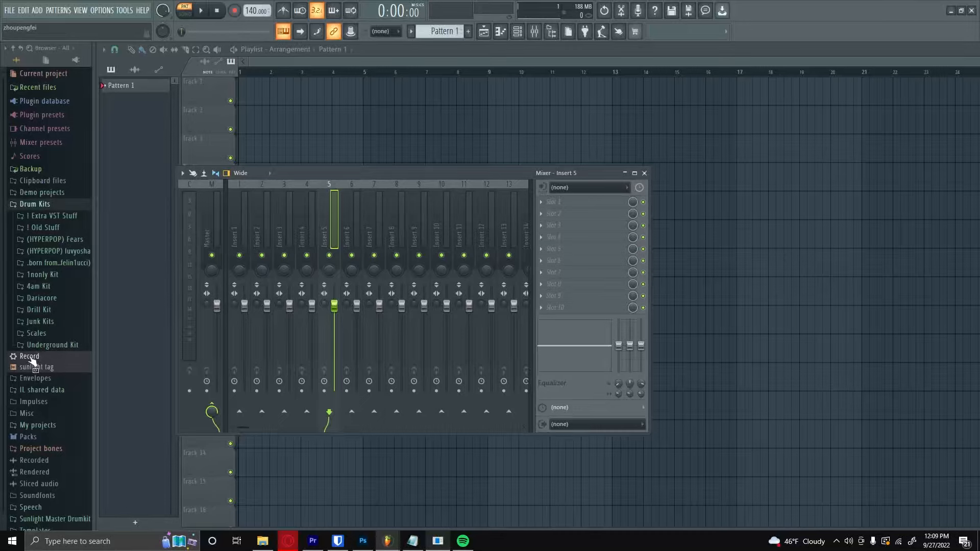
# Check the browser's extra search folders in the file settings, and close the settings.
pyautogui.click(98, 12)
pyautogui.click(136, 65)
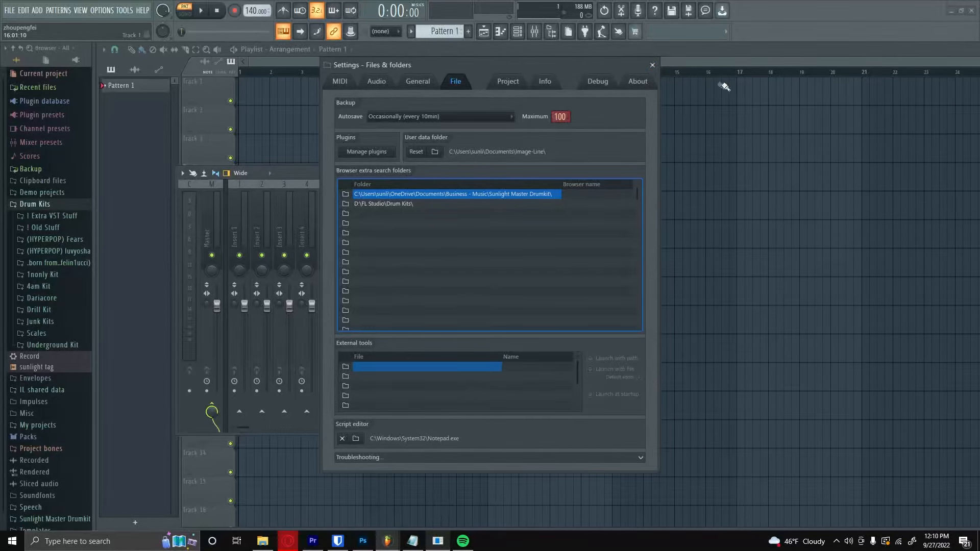
pyautogui.click(653, 64)
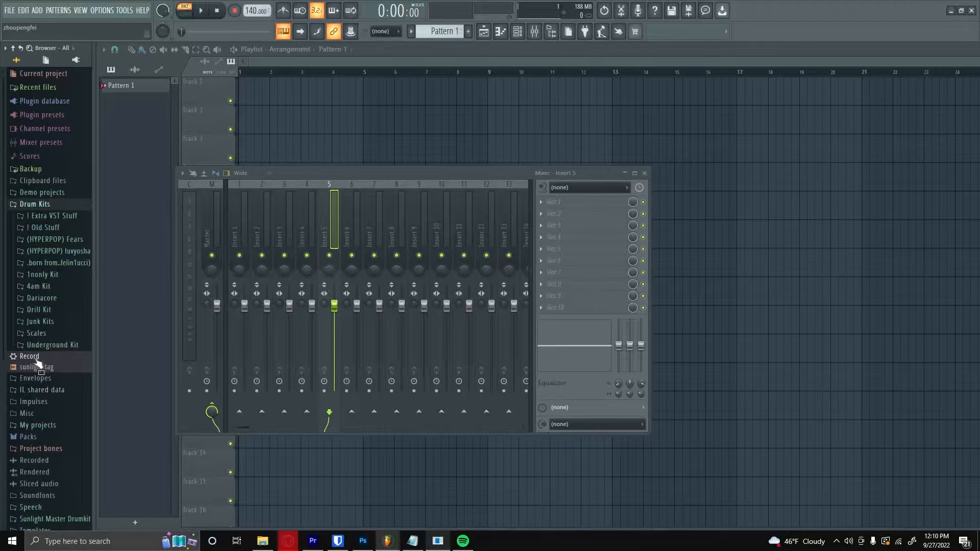
# Load the Record mixer preset onto Insert 1 and inspect the plugin in its Fruity Wrapper slot.
pyautogui.moveTo(36, 359); pyautogui.dragTo(219, 176)
pyautogui.moveTo(240, 216); pyautogui.dragTo(240, 215)
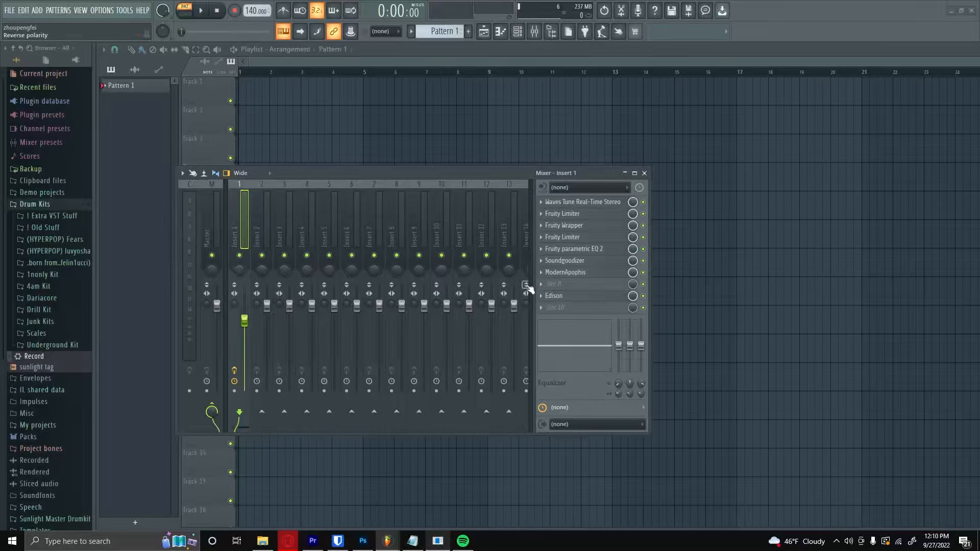
pyautogui.click(562, 225)
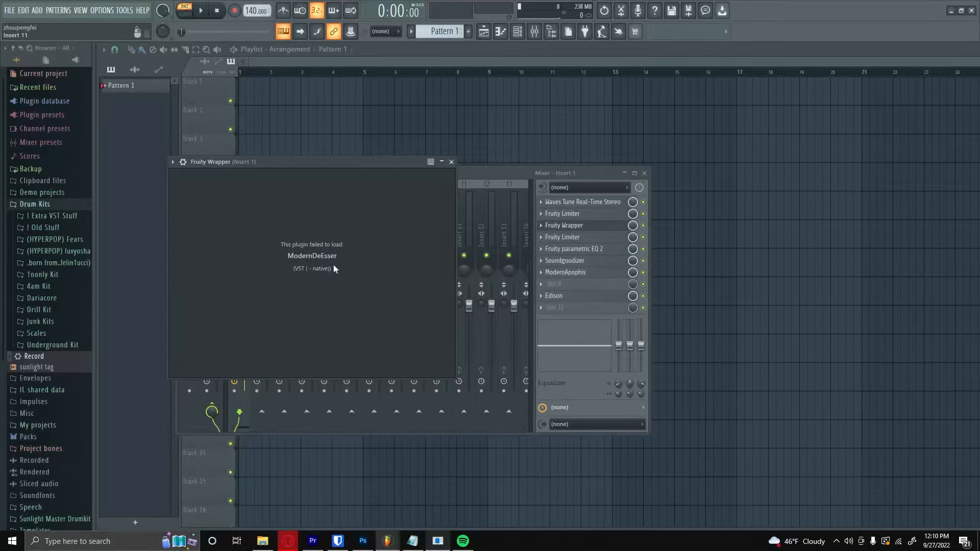
pyautogui.click(452, 162)
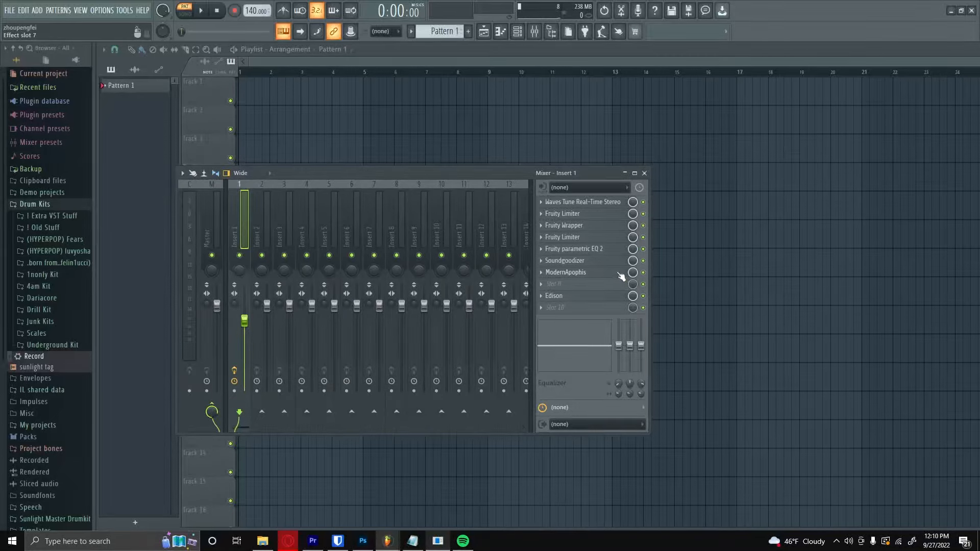
# Remove Waves Tune Real-Time Stereo, Fruity Wrapper and ModernApophis from Insert 1's effect slots.
pyautogui.click(542, 225)
pyautogui.click(555, 247)
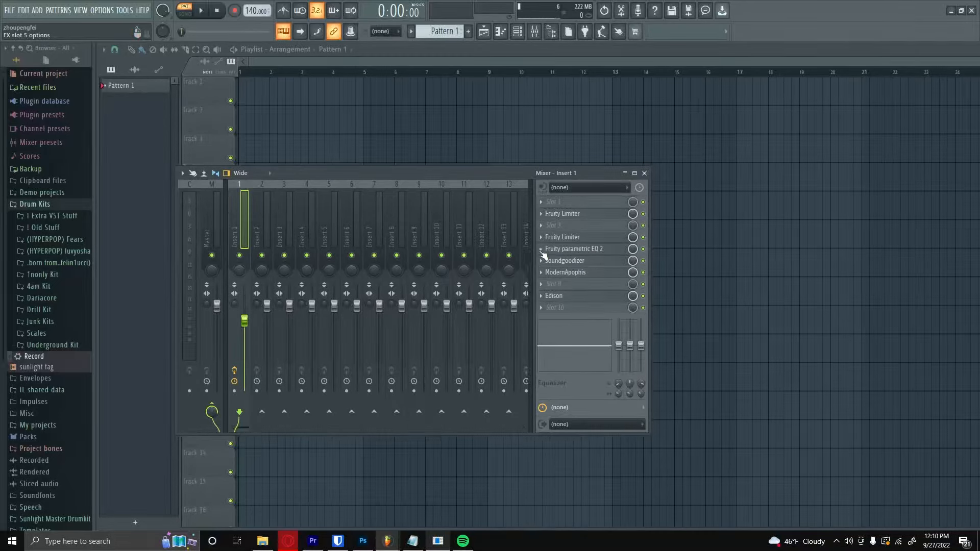
pyautogui.click(541, 272)
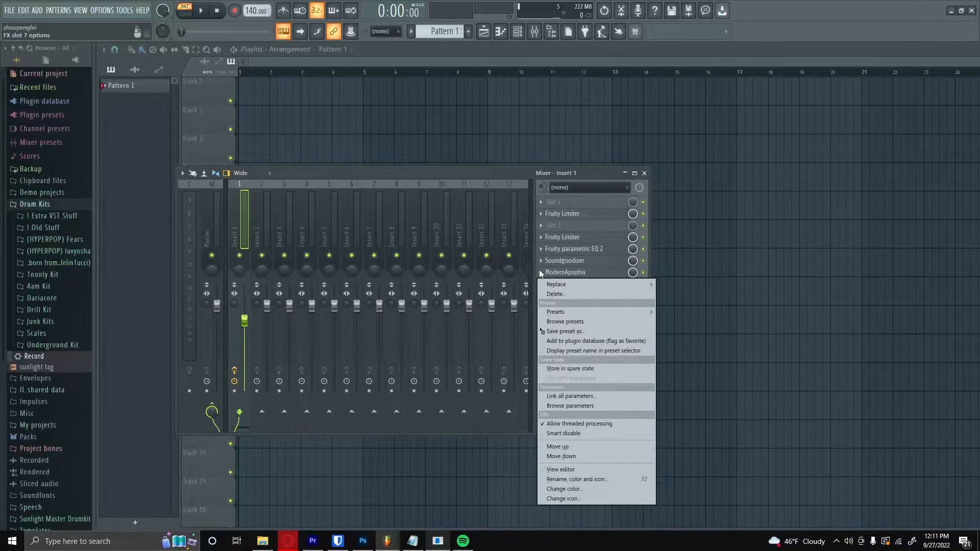
pyautogui.click(555, 294)
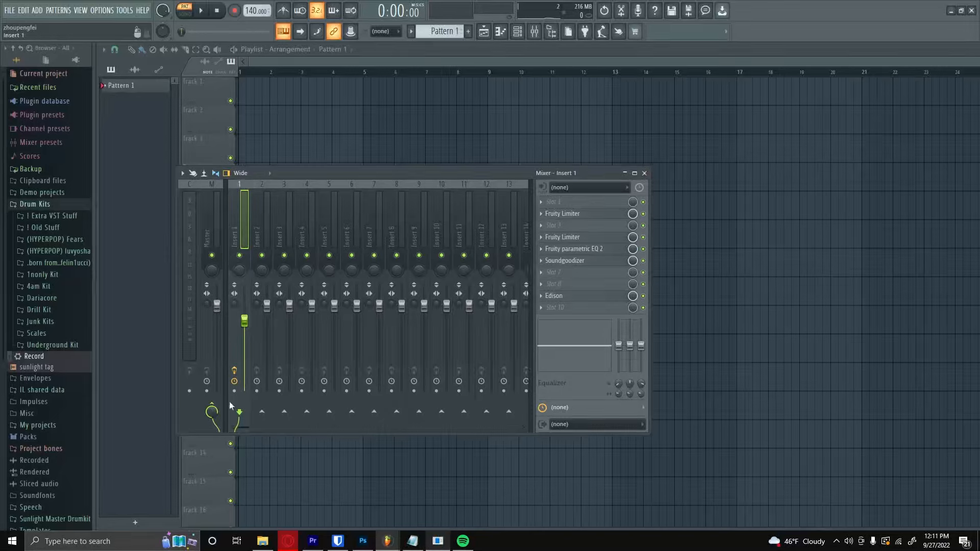
pyautogui.click(567, 187)
pyautogui.click(546, 190)
pyautogui.click(212, 256)
pyautogui.click(212, 256)
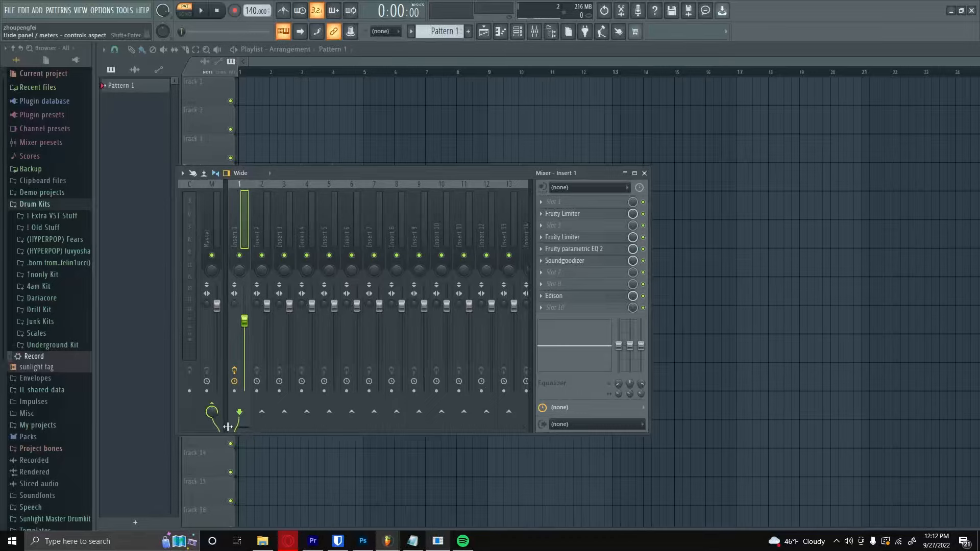
# Arm Insert 1 for recording and set its audio input source to the mono In 1.
pyautogui.click(235, 392)
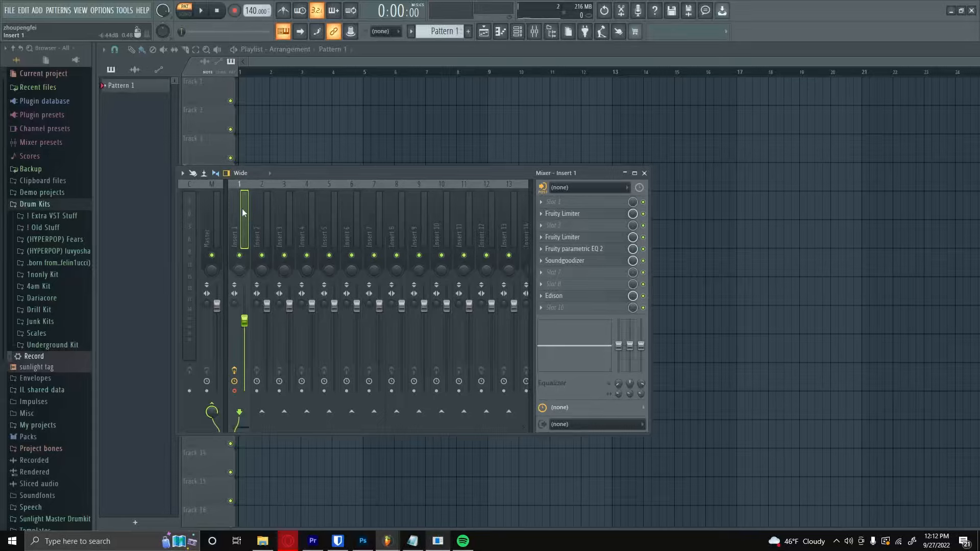
pyautogui.click(576, 189)
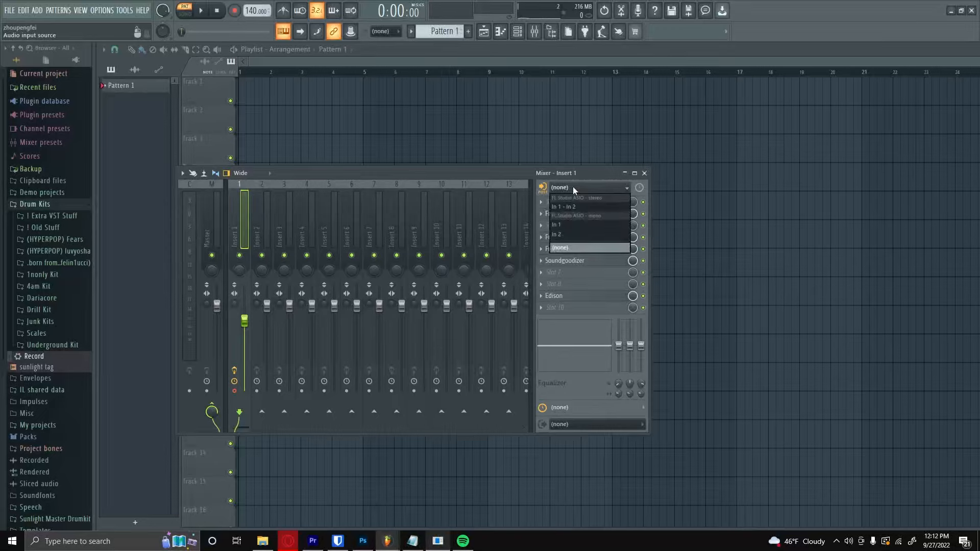
pyautogui.click(578, 224)
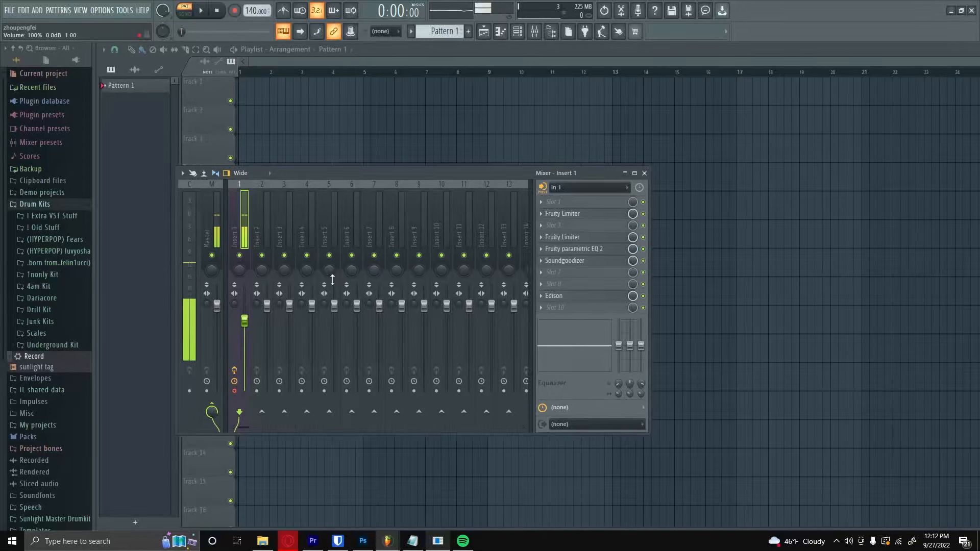
pyautogui.click(239, 255)
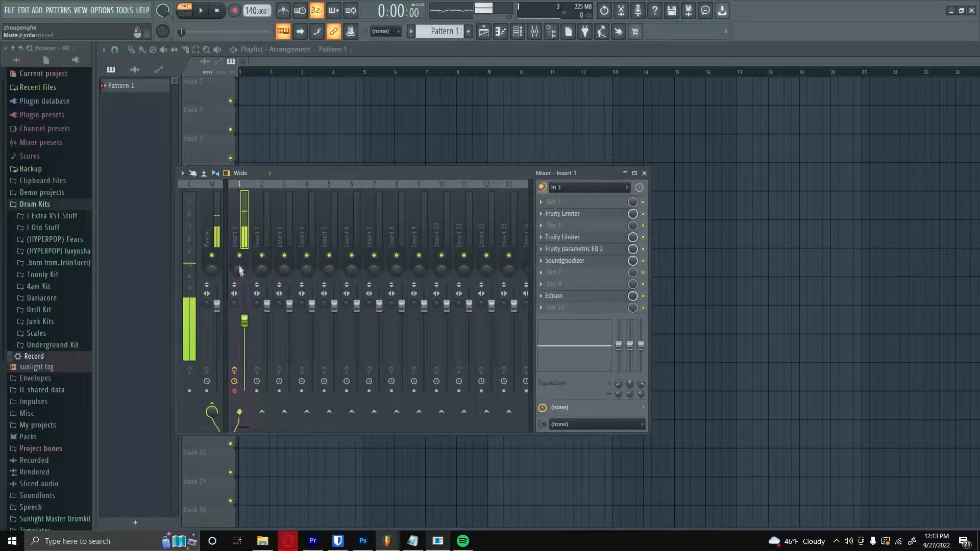
# Disable Insert 1's routing to the Master track so the live microphone is not heard, and close the mixer.
pyautogui.click(215, 410)
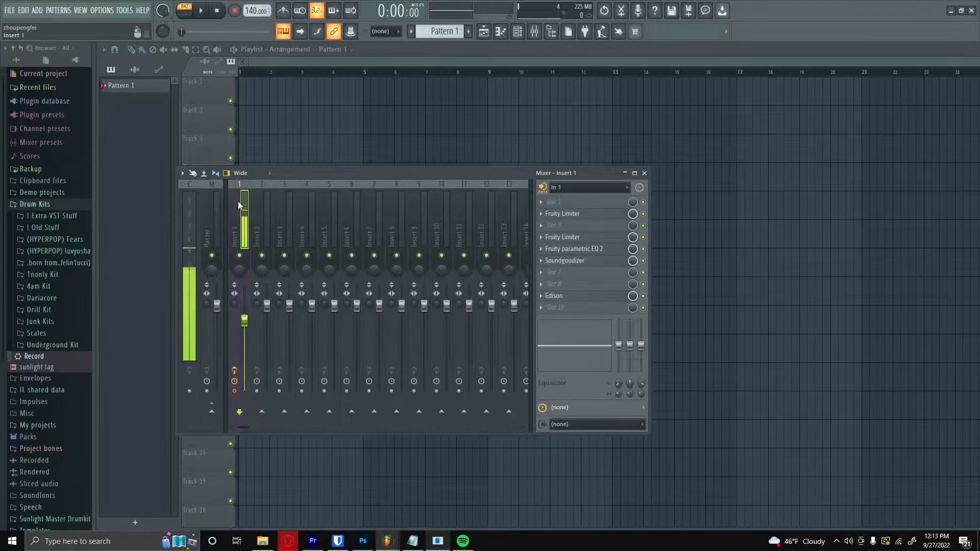
pyautogui.press('F9')
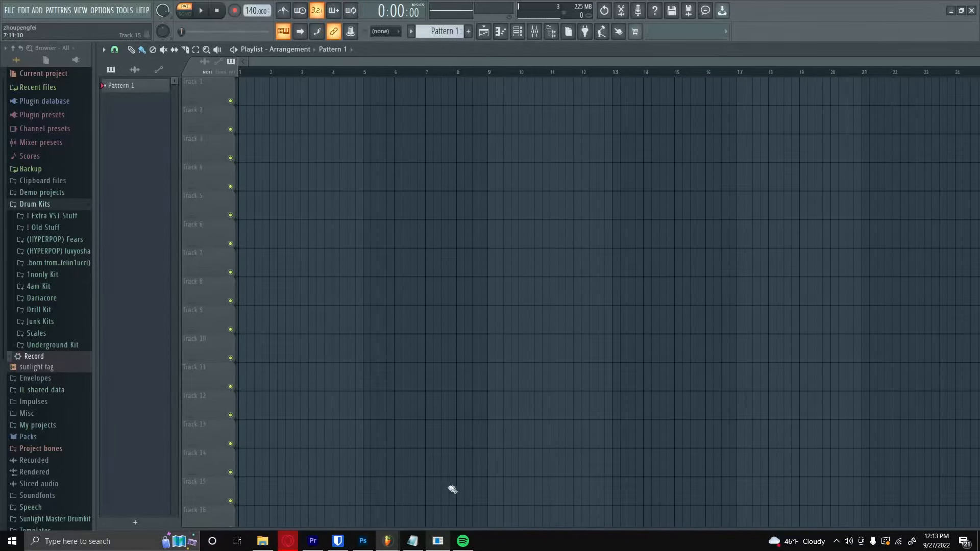
pyautogui.click(541, 37)
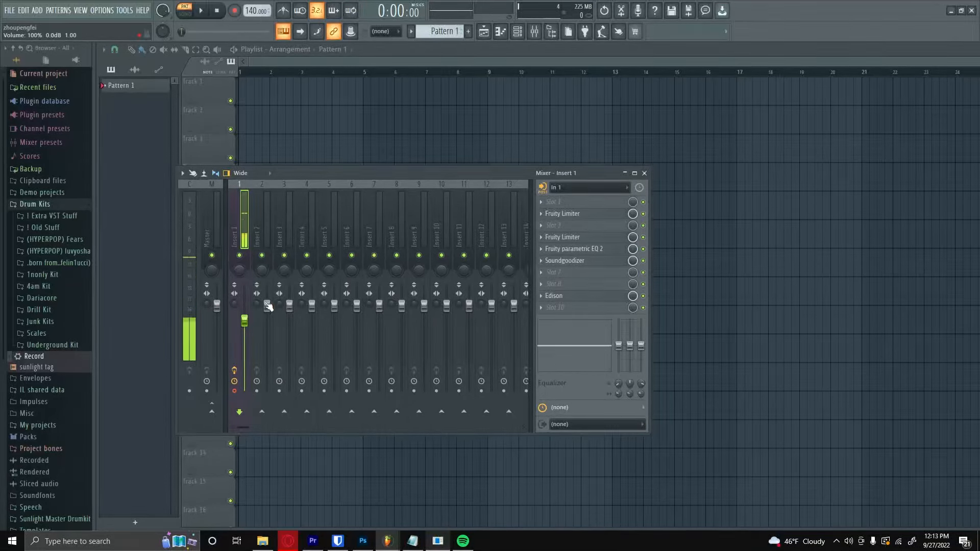
pyautogui.press('F9')
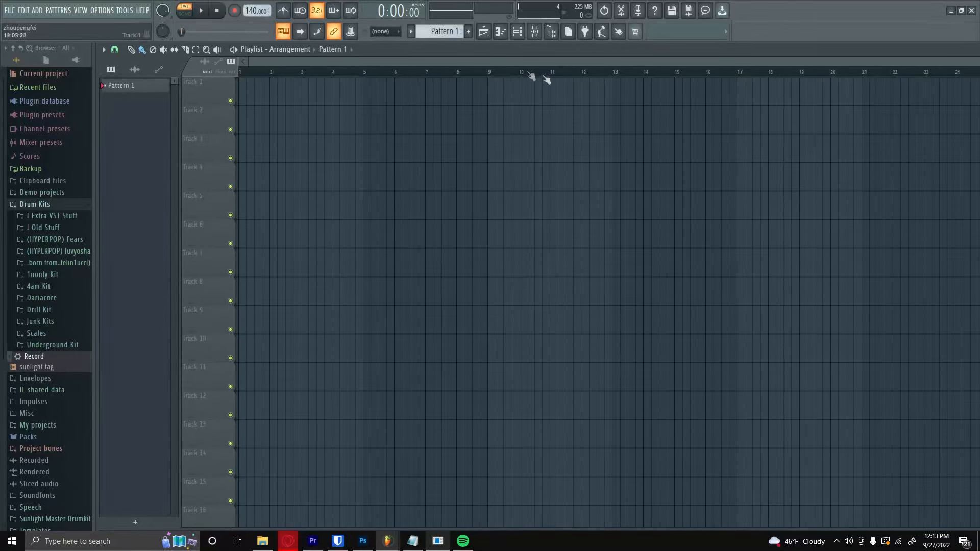
# Import the Y2Mate.is - Is It Really You audio file from the Downloads folder to the start of Track 1, and mute that track.
pyautogui.click(262, 541)
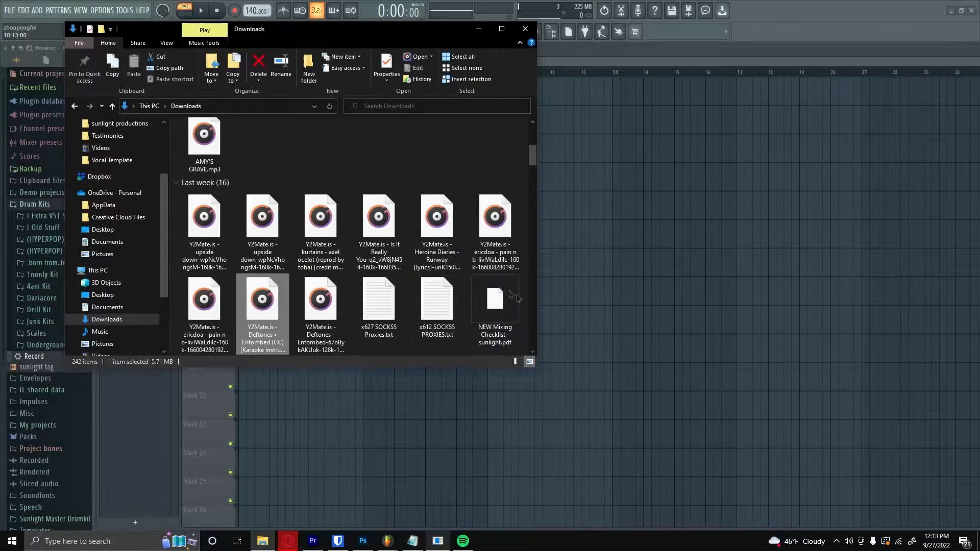
pyautogui.moveTo(545, 78); pyautogui.dragTo(277, 88)
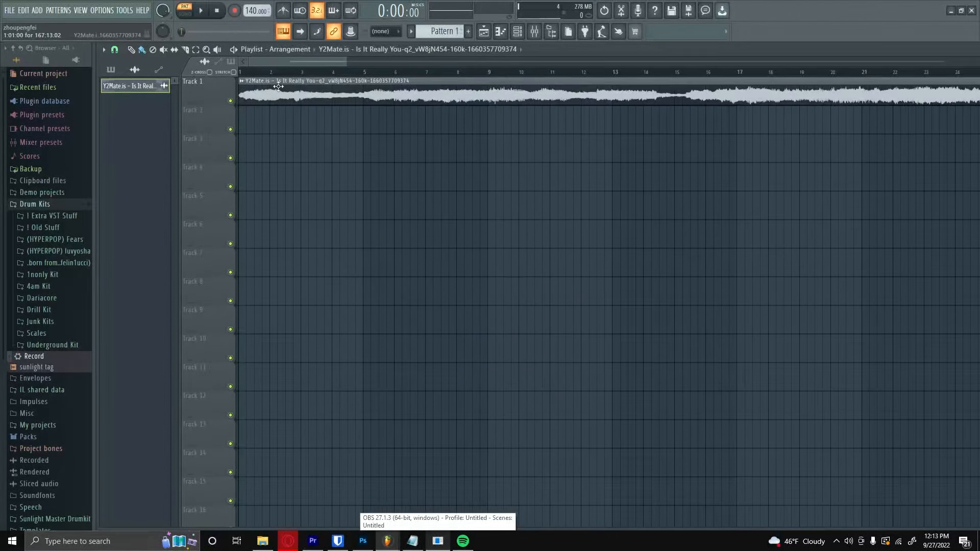
pyautogui.click(230, 101)
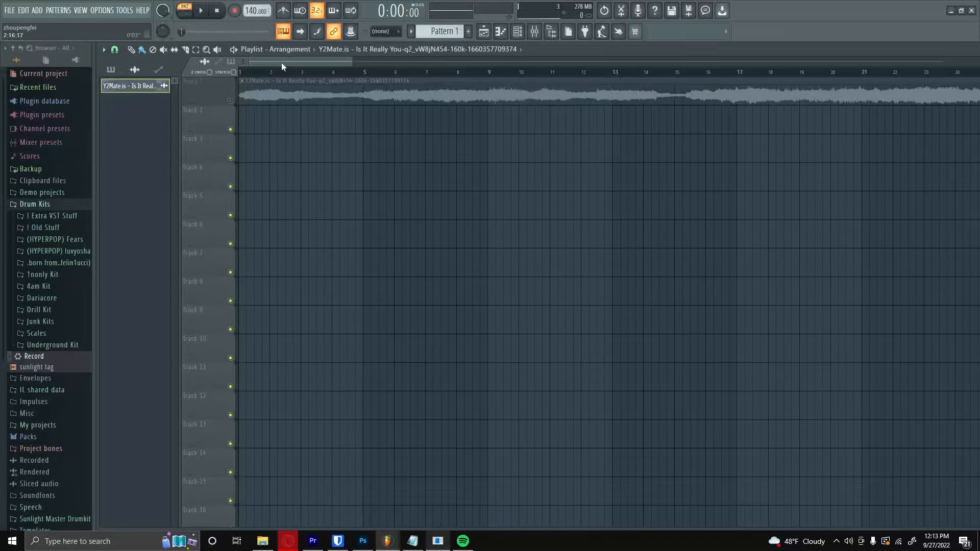
# Record the microphone into the playlist as an audio clip on Track 2, and stop the recording.
pyautogui.click(236, 15)
pyautogui.press('space')
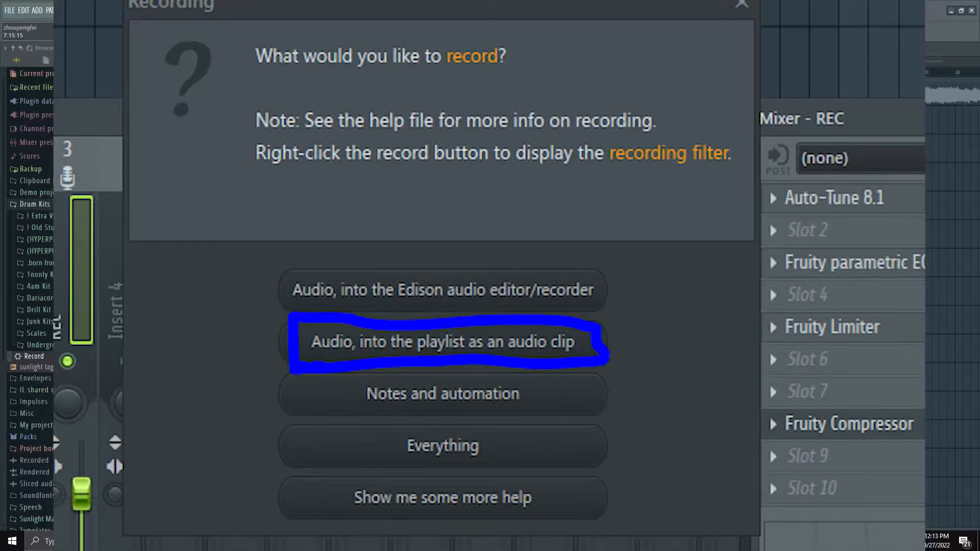
pyautogui.click(443, 342)
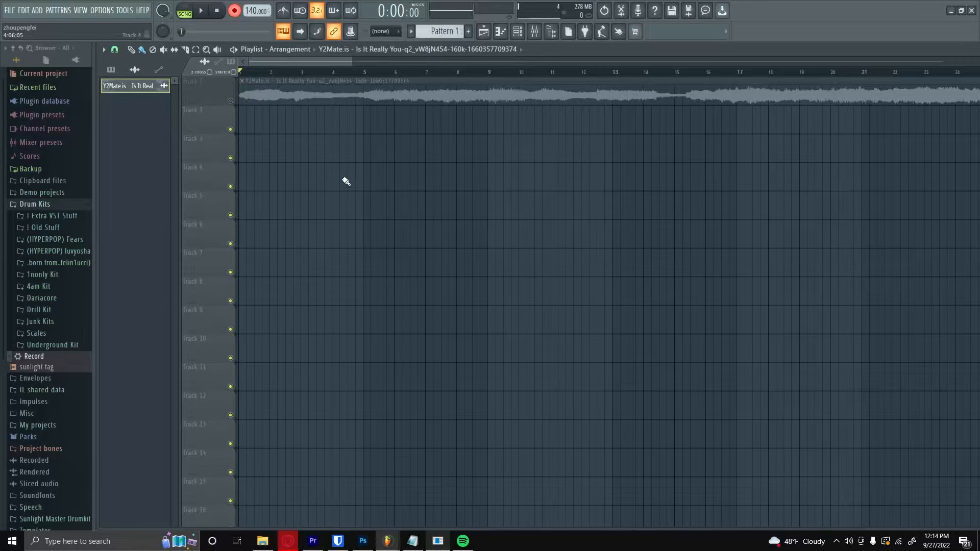
pyautogui.press('space')
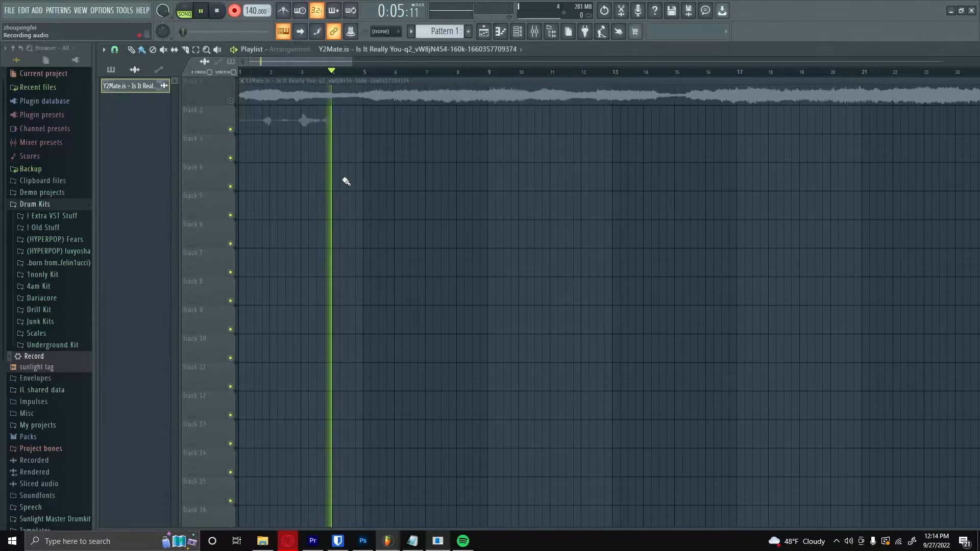
pyautogui.press('space')
pyautogui.scroll(3, 301, 192)
pyautogui.press('space')
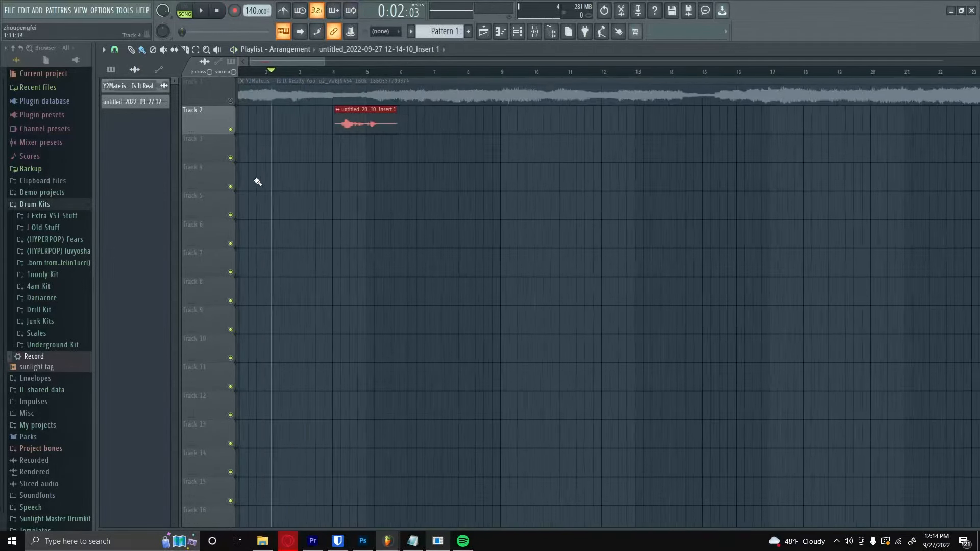
# Set a coarser playlist snap and trim both ends of the recorded clip on Track 2, starting it at bar 4.
pyautogui.scroll(1, 257, 186)
pyautogui.scroll(-1, 247, 149)
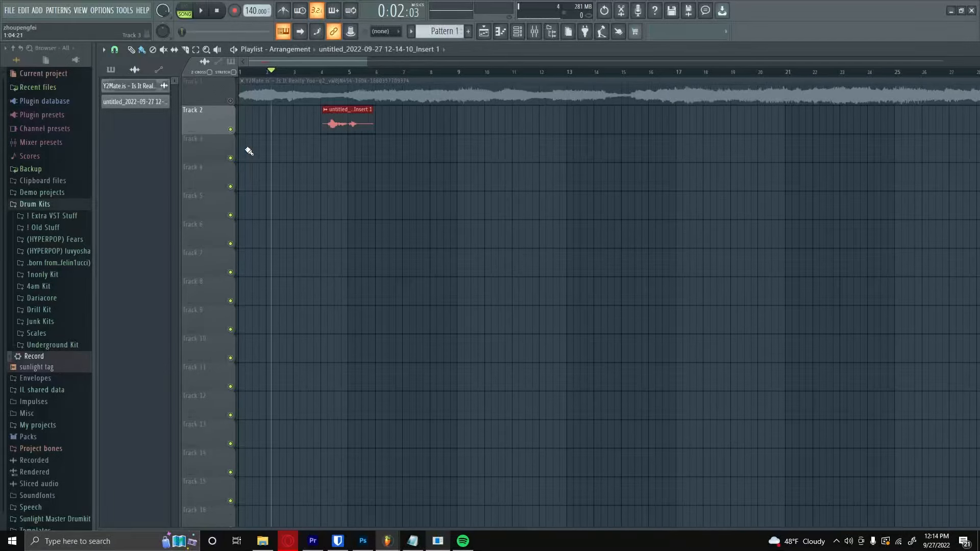
pyautogui.scroll(2, 319, 166)
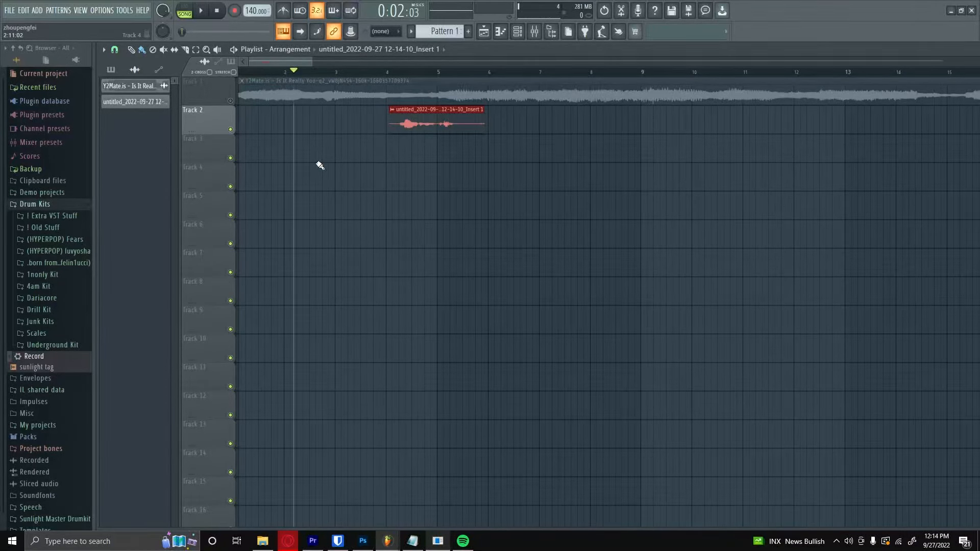
pyautogui.moveTo(391, 127)
pyautogui.mouseDown()
pyautogui.moveTo(318, 125)
pyautogui.moveTo(386, 126)
pyautogui.mouseUp()
pyautogui.click(115, 50)
pyautogui.click(133, 207)
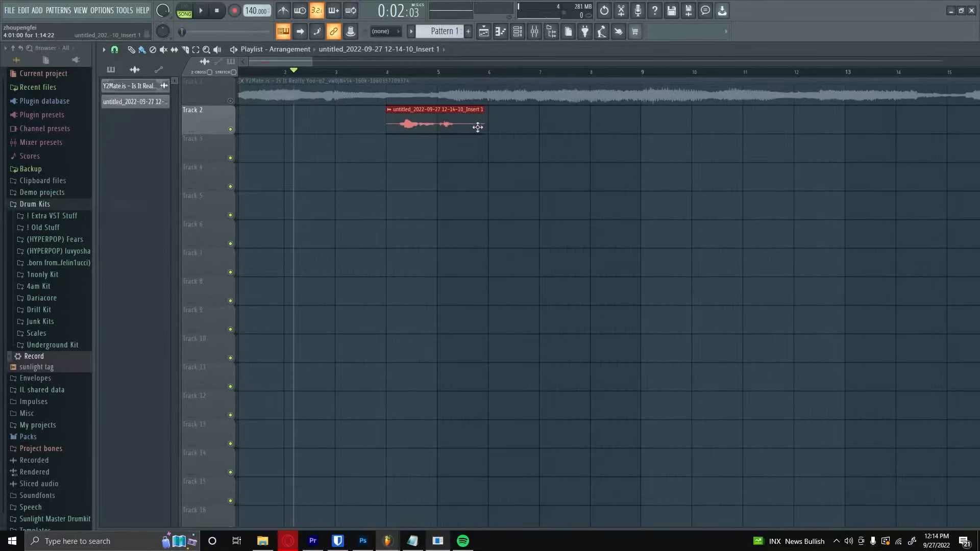
pyautogui.moveTo(482, 125); pyautogui.dragTo(454, 133)
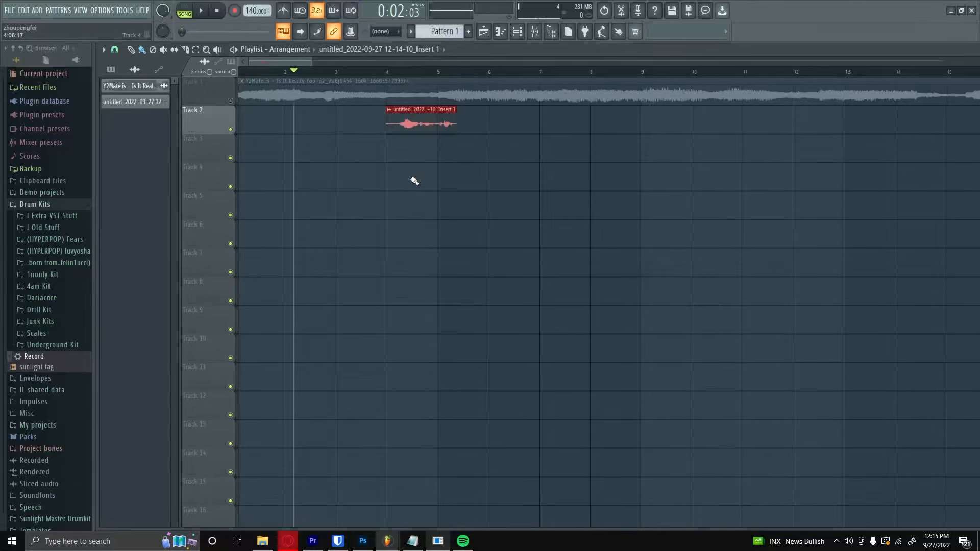
# Examine the playlist around the recorded clip at different zoom levels, scroll positions and track heights.
pyautogui.scroll(6, 402, 196)
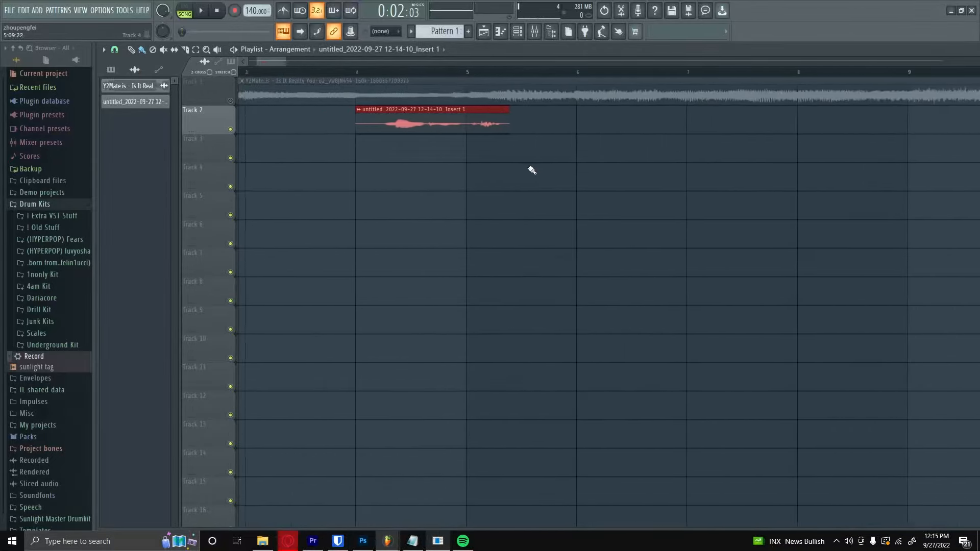
pyautogui.scroll(-6, 304, 174)
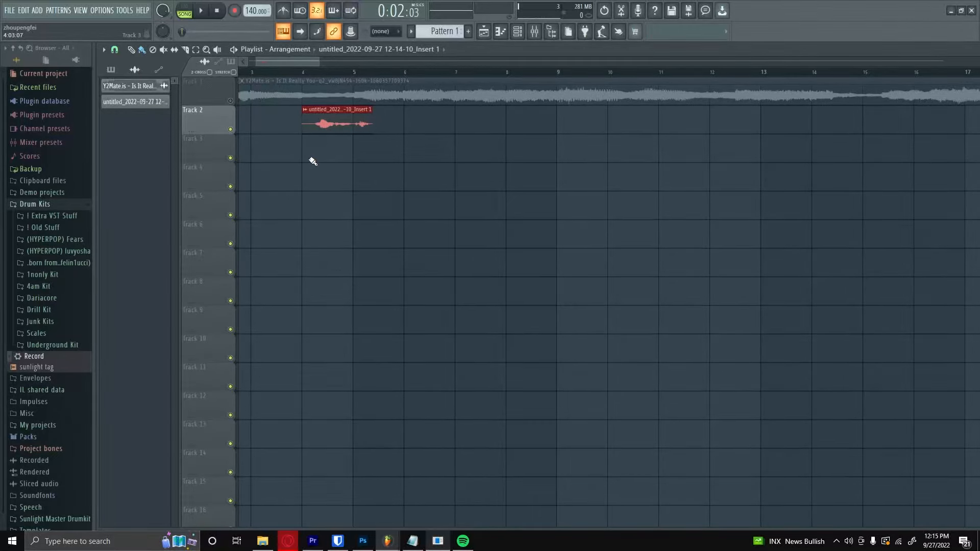
pyautogui.scroll(-1, 309, 161)
pyautogui.scroll(1, 306, 159)
pyautogui.scroll(-2, 306, 155)
pyautogui.hscroll(-2, 248, 157)
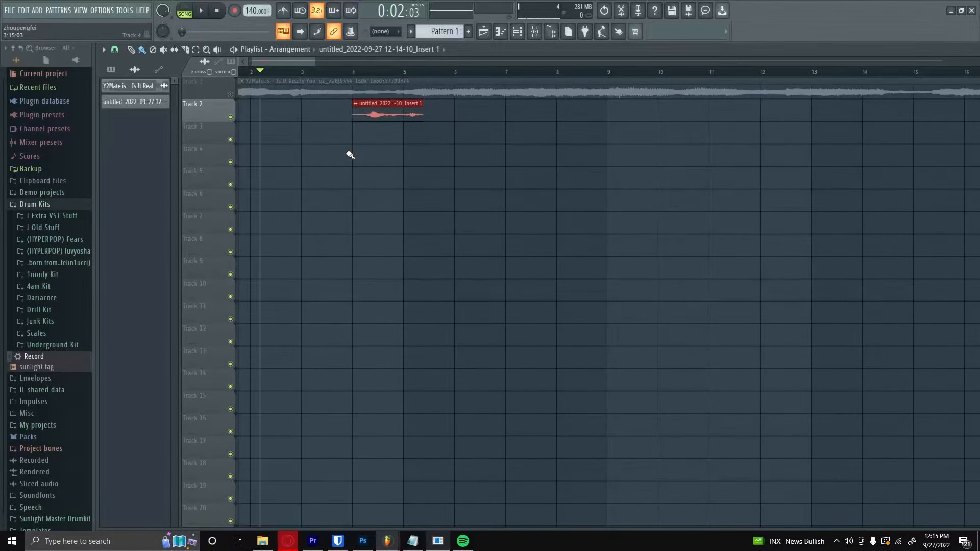
pyautogui.scroll(-3, 294, 144)
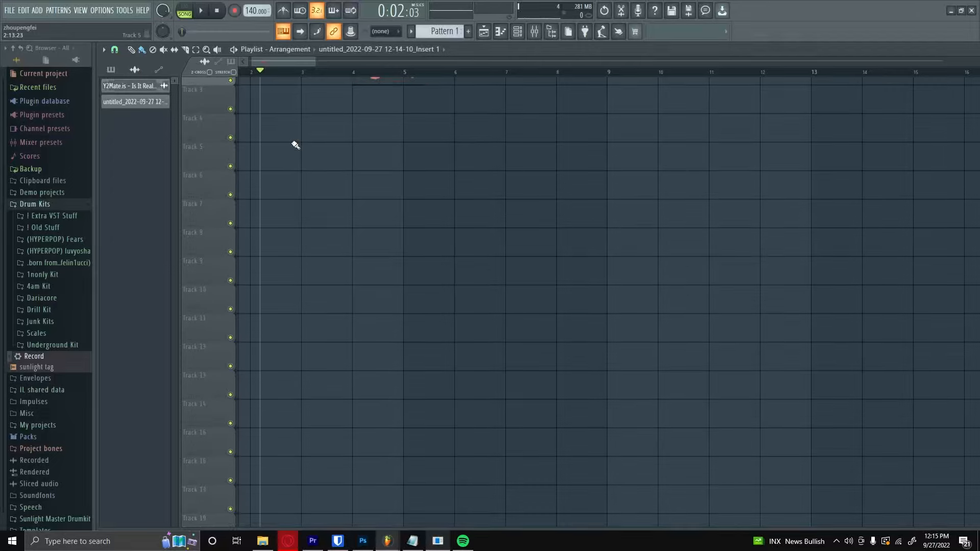
pyautogui.scroll(4, 295, 145)
pyautogui.scroll(3, 272, 163)
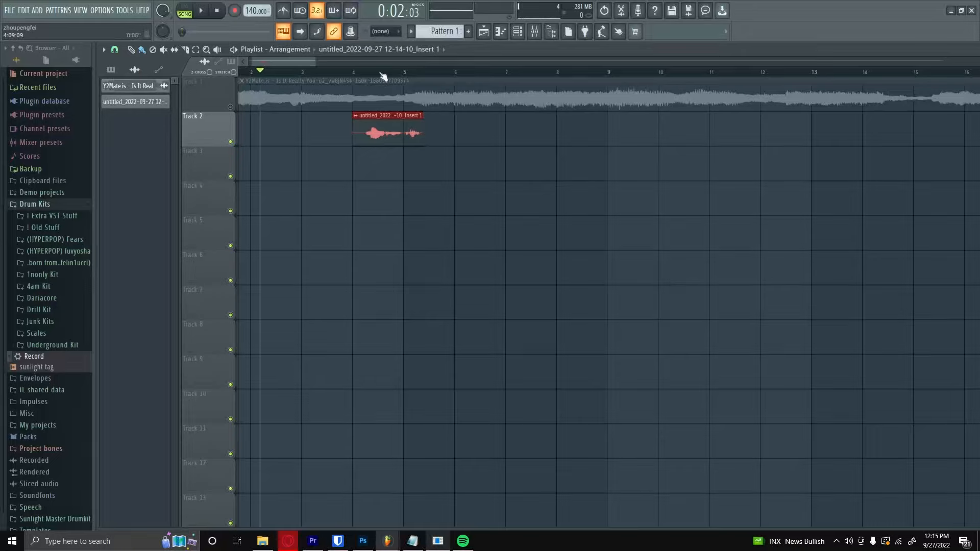
# Open the recorded clip's channel settings, shift its panning off centre, and play the clip from bar 4.
pyautogui.doubleClick(370, 140)
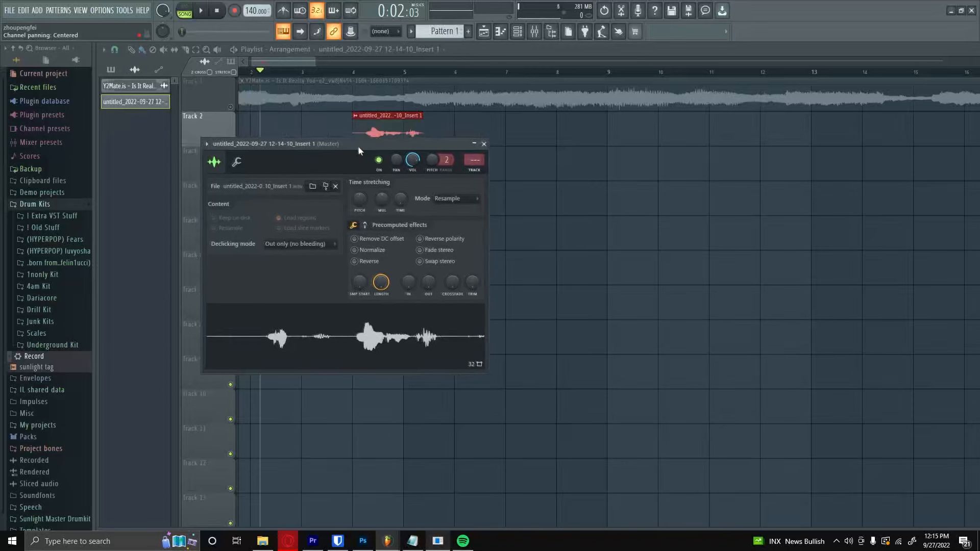
pyautogui.moveTo(359, 147); pyautogui.dragTo(448, 175)
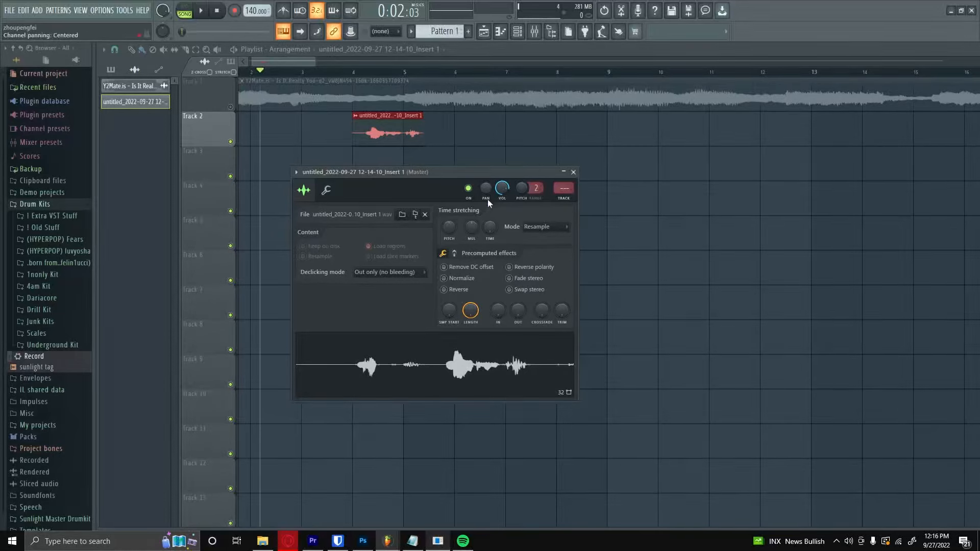
pyautogui.click(469, 188)
pyautogui.moveTo(487, 191); pyautogui.dragTo(486, 225)
pyautogui.moveTo(486, 225); pyautogui.dragTo(480, 195)
pyautogui.click(357, 72)
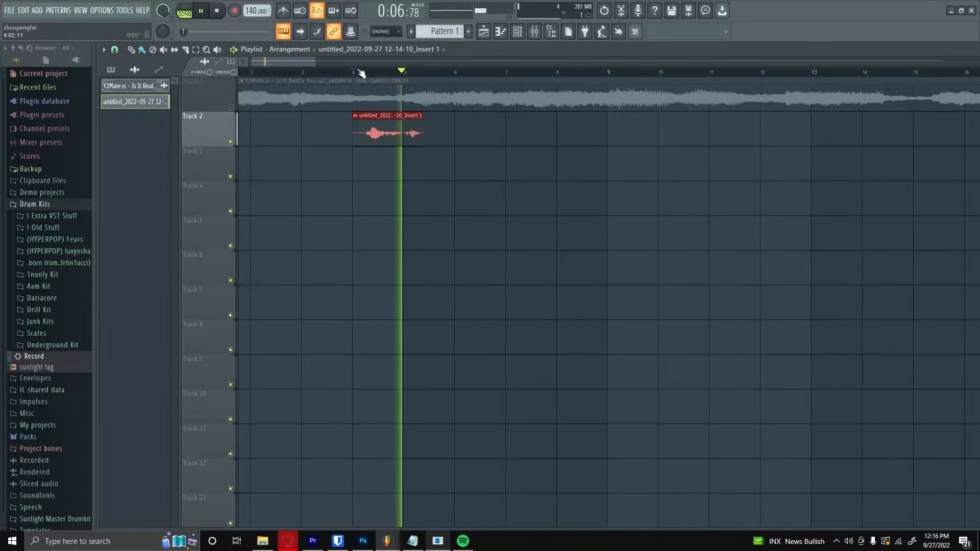
pyautogui.press('space')
# Reopen the recorded clip's channel settings and reset its panning to centre.
pyautogui.doubleClick(386, 122)
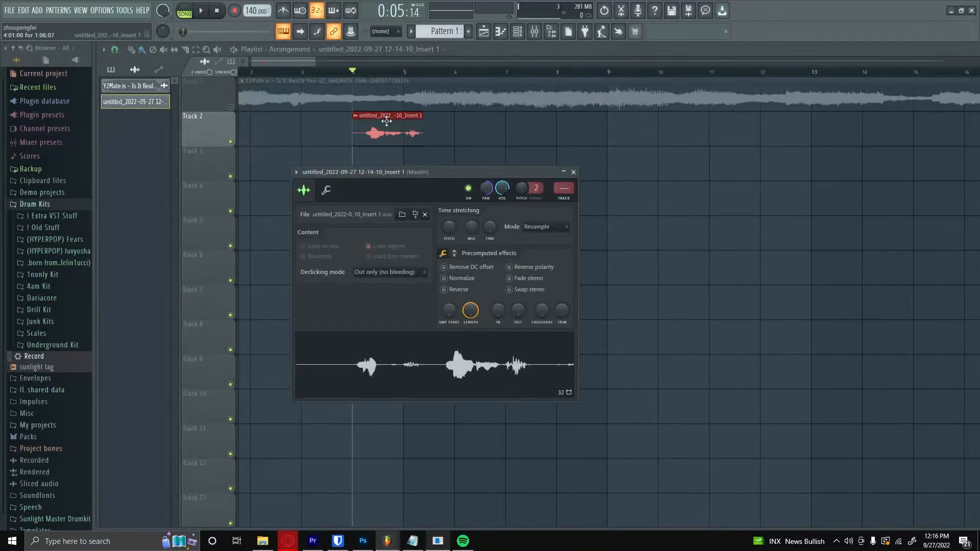
pyautogui.rightClick(486, 188)
pyautogui.click(501, 198)
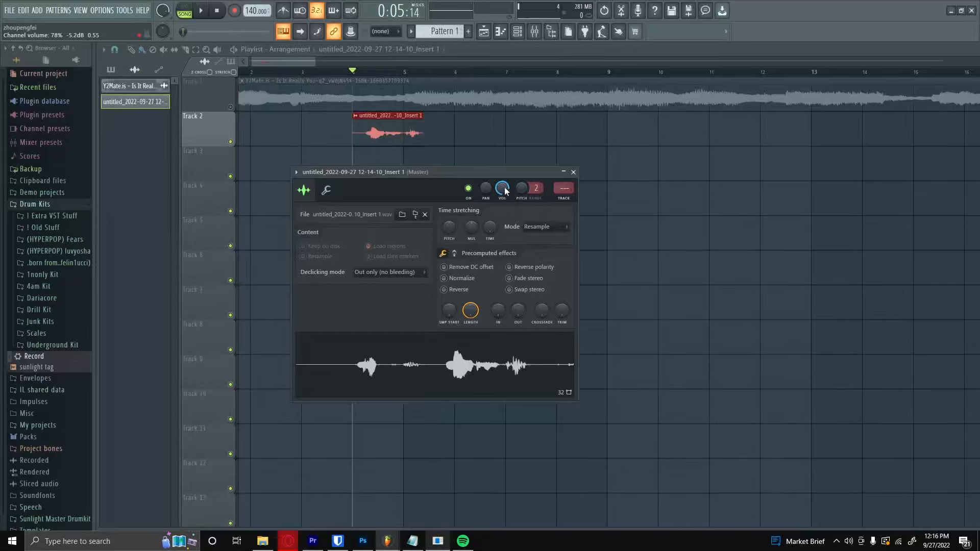
# Try changing the recorded clip's channel volume and reset it to the default.
pyautogui.moveTo(503, 188); pyautogui.dragTo(502, 215)
pyautogui.rightClick(505, 191)
pyautogui.click(502, 174)
pyautogui.rightClick(503, 189)
pyautogui.click(517, 194)
# Show the mixer beside the clip's channel settings and route the recorded clip to mixer track 3.
pyautogui.doubleClick(565, 190)
pyautogui.moveTo(406, 173); pyautogui.dragTo(262, 184)
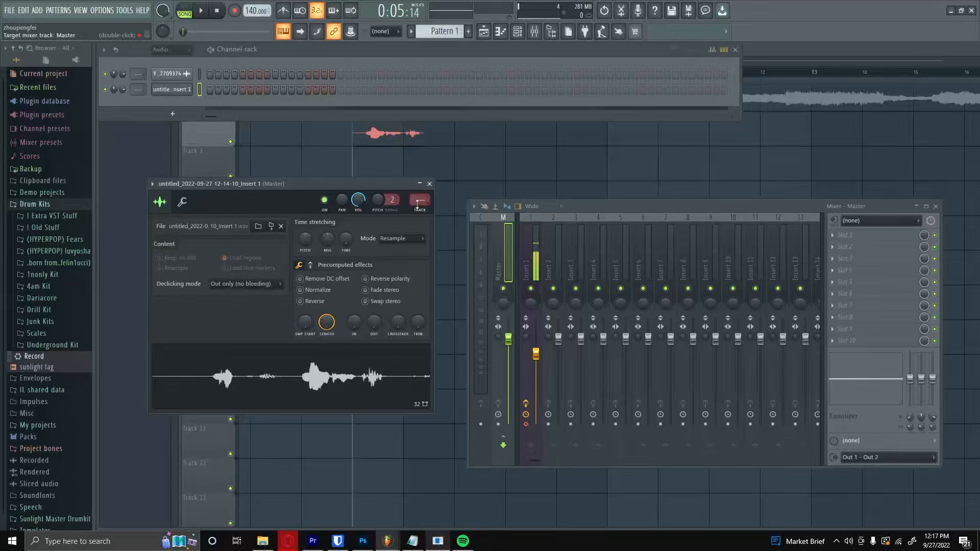
pyautogui.moveTo(417, 203); pyautogui.dragTo(414, 199)
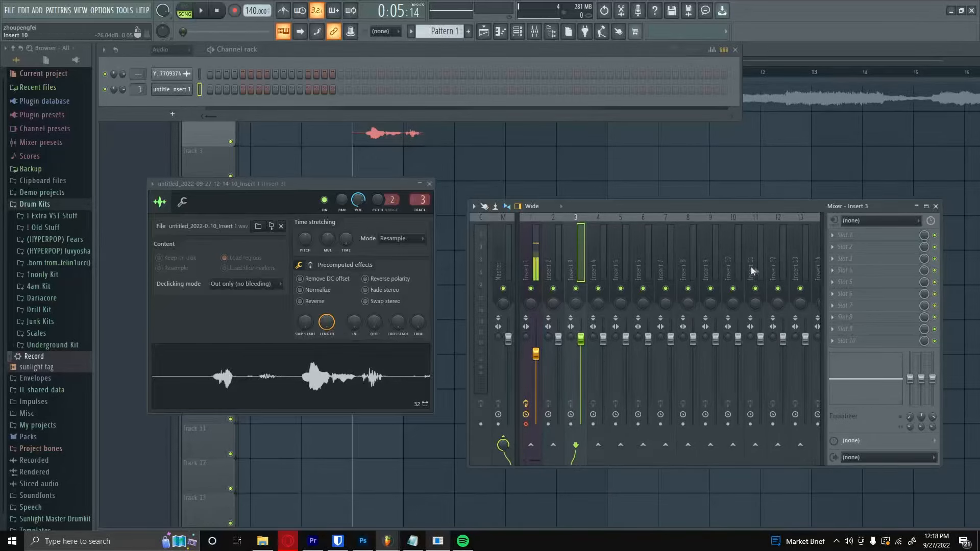
# Add Fruity Reeverb 2 to Insert 3's second effect slot and raise its wet level.
pyautogui.click(850, 247)
pyautogui.click(794, 258)
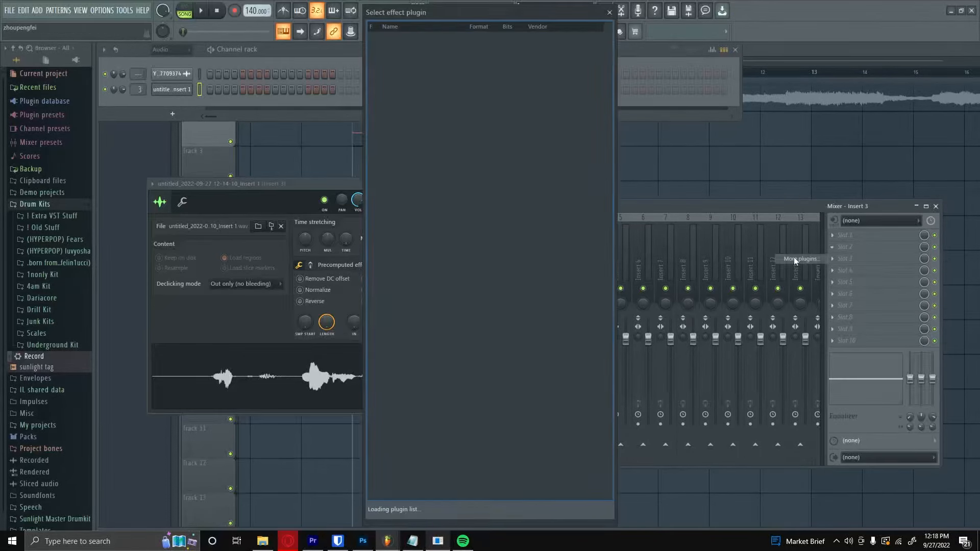
pyautogui.scroll(-3, 795, 257)
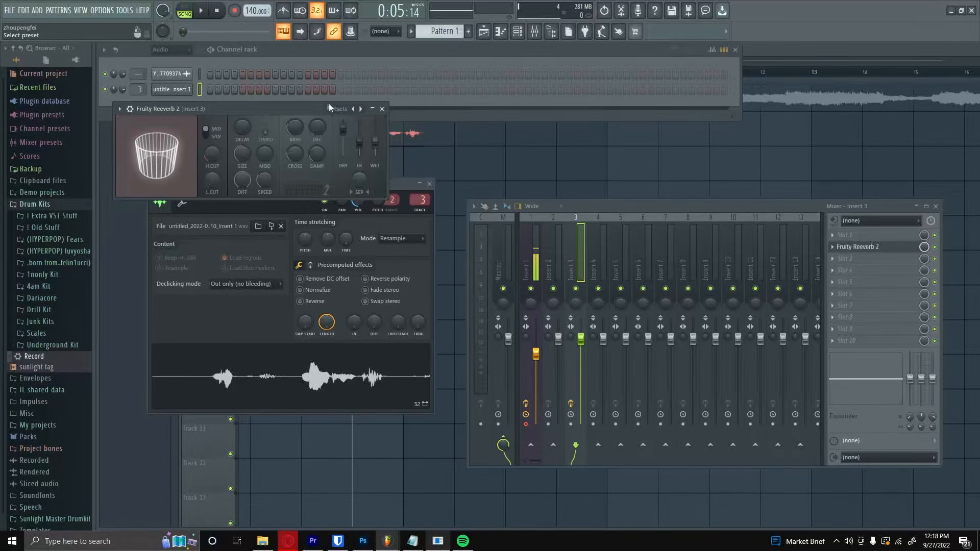
pyautogui.moveTo(255, 111); pyautogui.dragTo(494, 284)
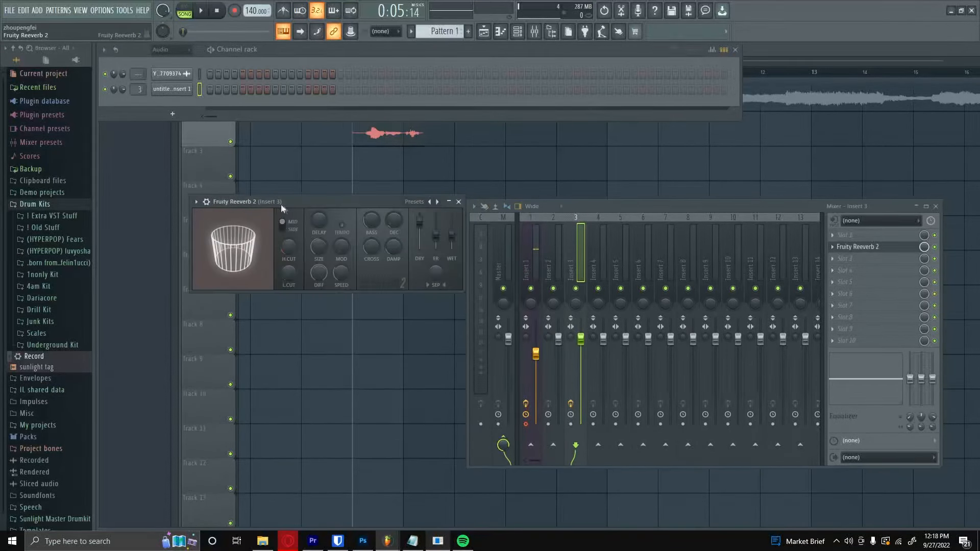
pyautogui.moveTo(452, 238); pyautogui.dragTo(452, 217)
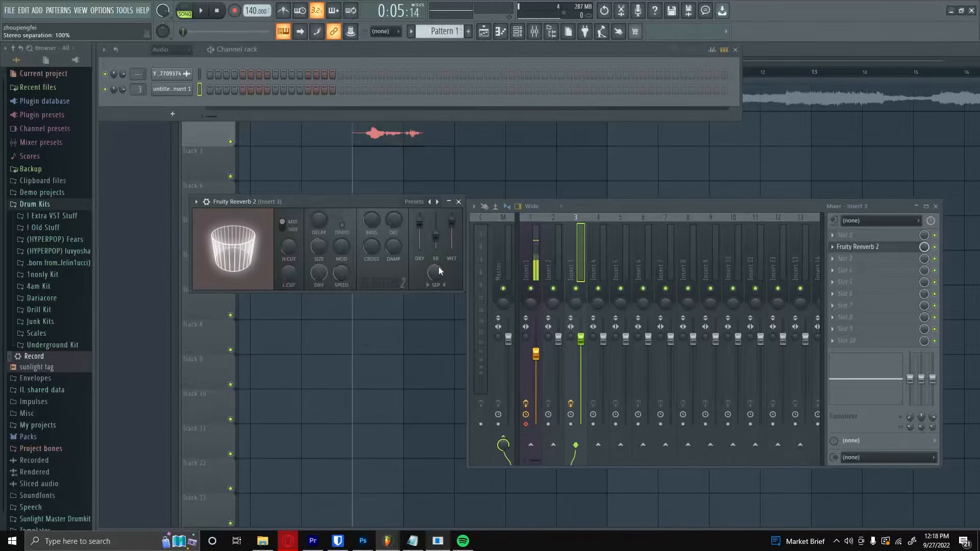
# Close the open windows, reopen the recorded clip's settings, and play the clip routed to the Master track without the reverb.
pyautogui.press('F12')
pyautogui.doubleClick(377, 132)
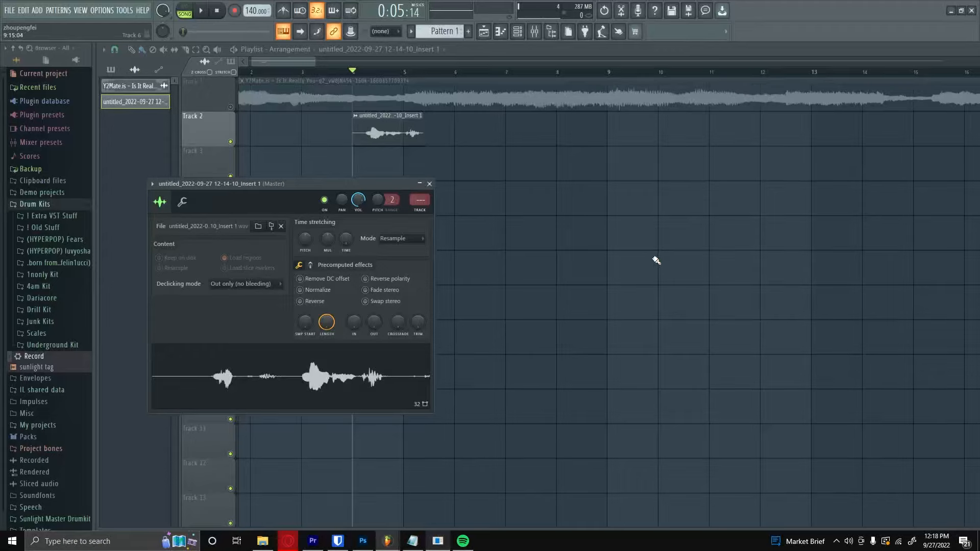
pyautogui.press('space')
pyautogui.press('space')
# Show the mixer with the recorded clip routed to track 3, and play the clip through Insert 3's Fruity Reeverb 2.
pyautogui.click(534, 31)
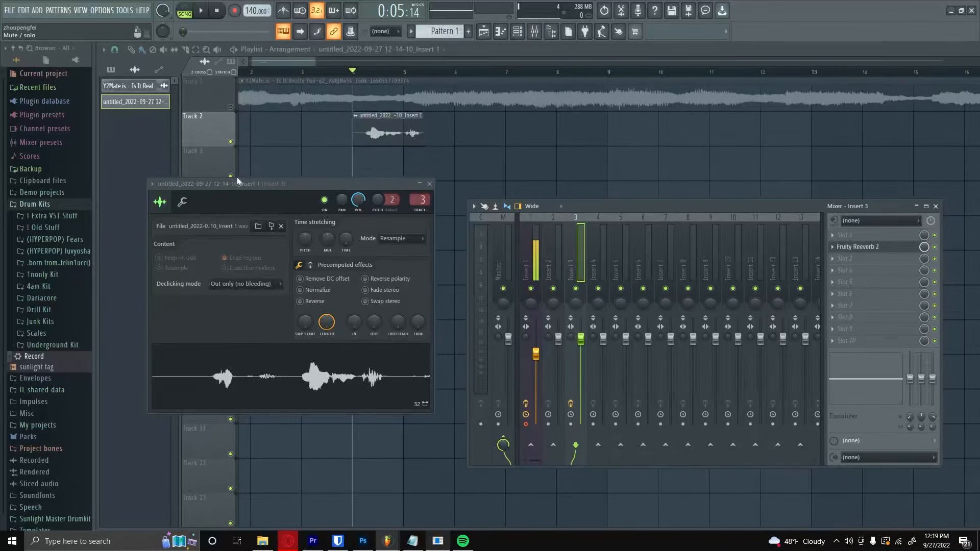
pyautogui.press('space')
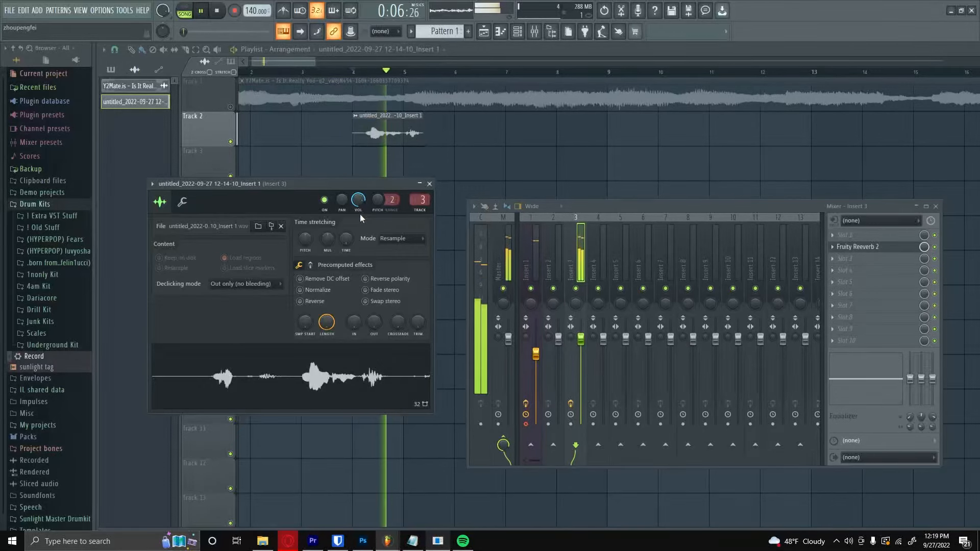
pyautogui.press('space')
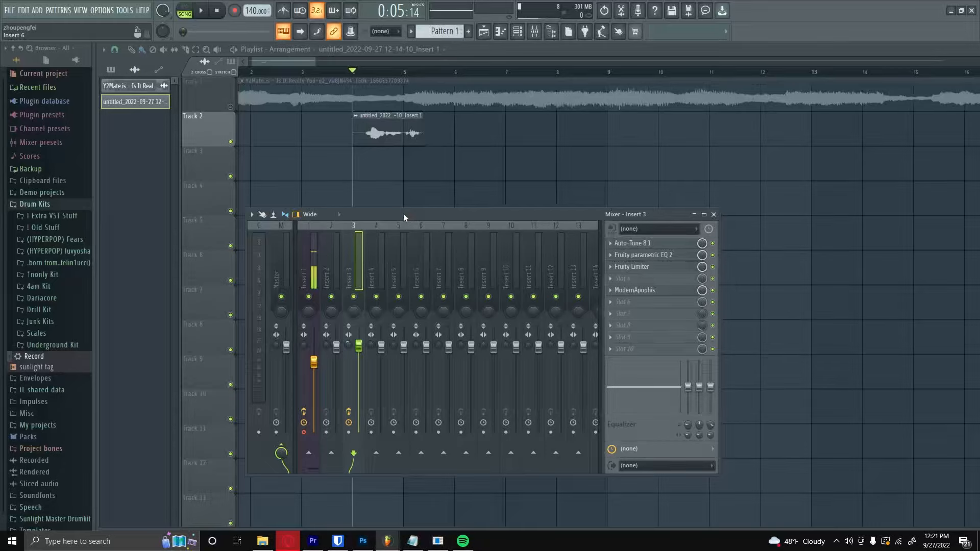
# Space out Insert 3's effects with the EQ in slot 3, Fruity Limiter in slot 5 and ModernApophis in slot 8, and open slot 1's pitch corrector.
pyautogui.moveTo(636, 290); pyautogui.dragTo(647, 328)
pyautogui.moveTo(646, 269); pyautogui.dragTo(645, 291)
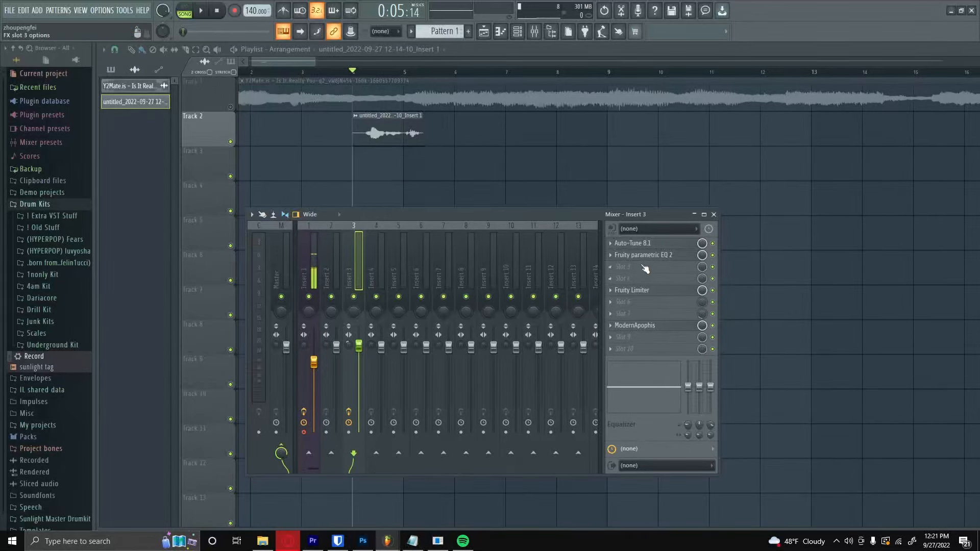
pyautogui.click(642, 244)
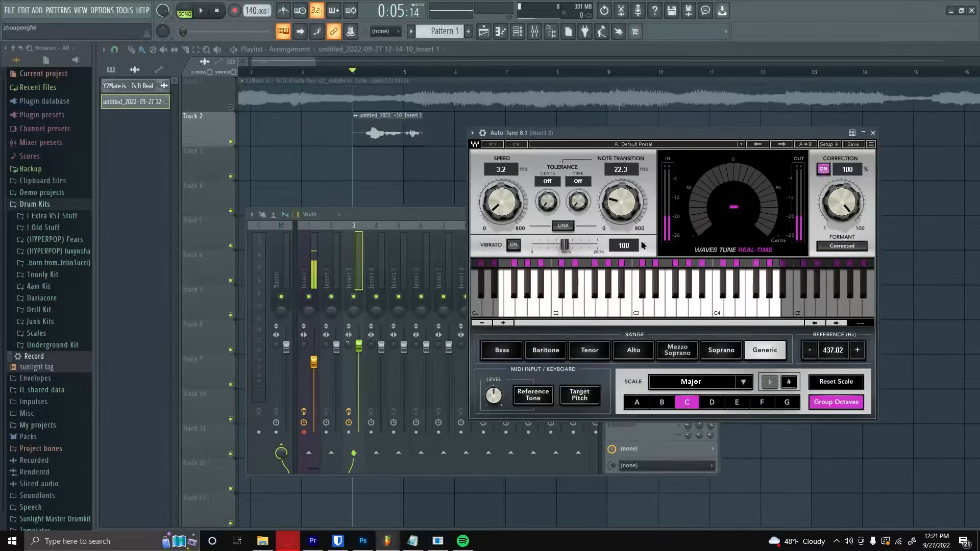
pyautogui.moveTo(610, 133); pyautogui.dragTo(302, 103)
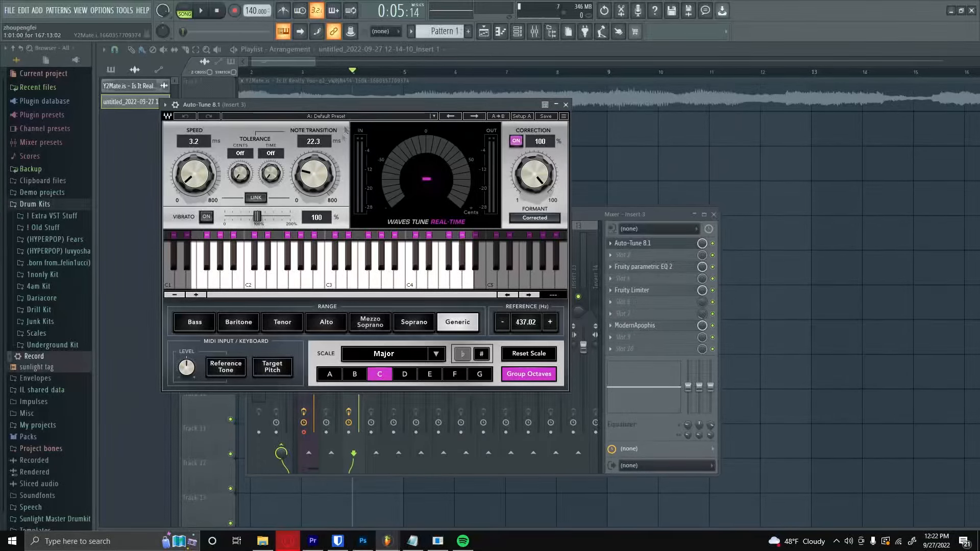
# Replace the Waves pitch corrector in Insert 3's first slot with Antares Auto-Tune Artist and close the plugin window.
pyautogui.click(609, 247)
pyautogui.moveTo(664, 255)
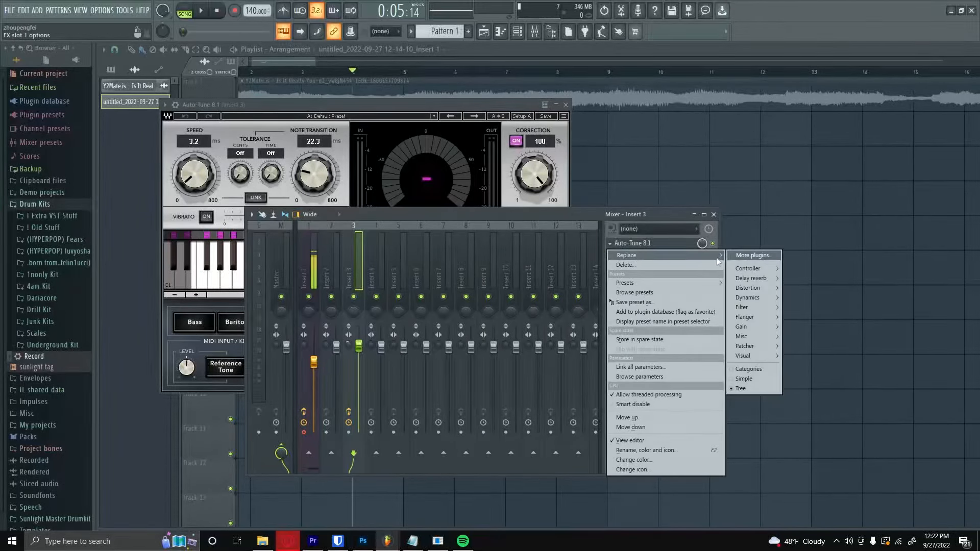
pyautogui.click(737, 256)
pyautogui.click(403, 114)
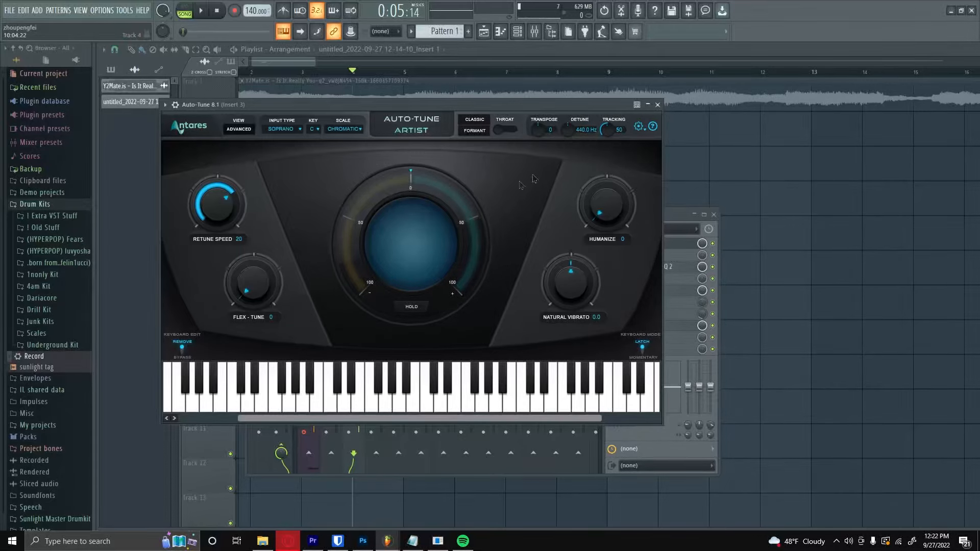
pyautogui.click(658, 106)
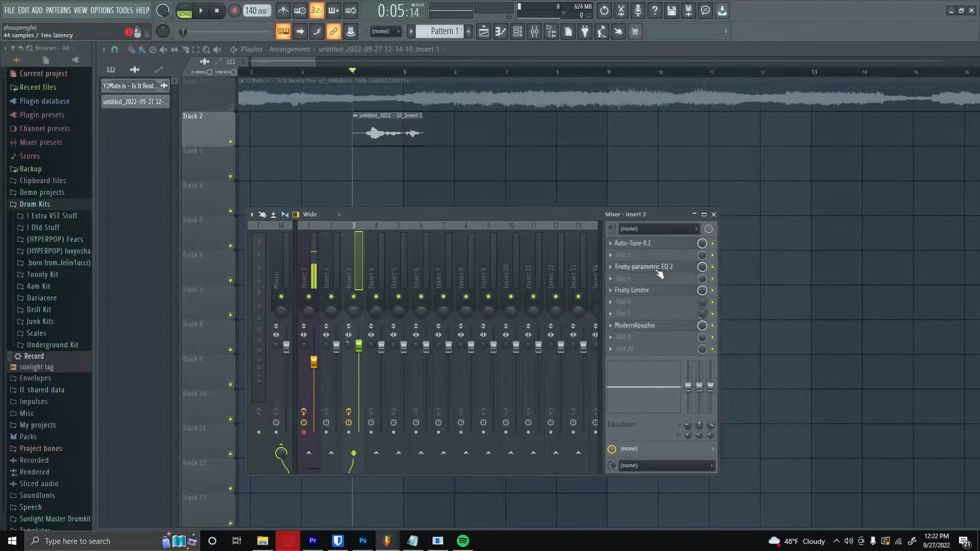
# Open Insert 3's Fruity Parametric EQ 2, place it clear of the vocal clip, and play the clip to watch its spectrum.
pyautogui.click(658, 269)
pyautogui.moveTo(638, 147); pyautogui.dragTo(205, 147)
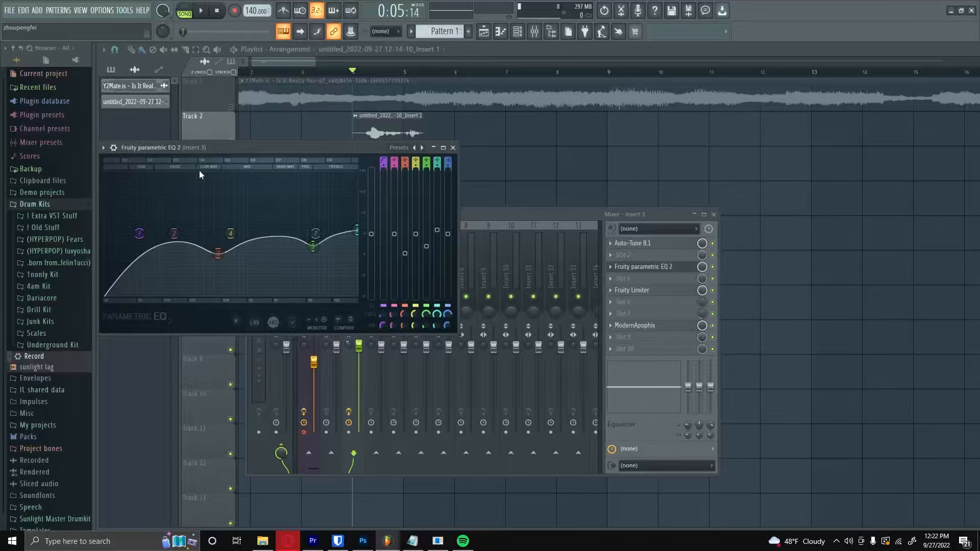
pyautogui.moveTo(202, 151); pyautogui.dragTo(275, 177)
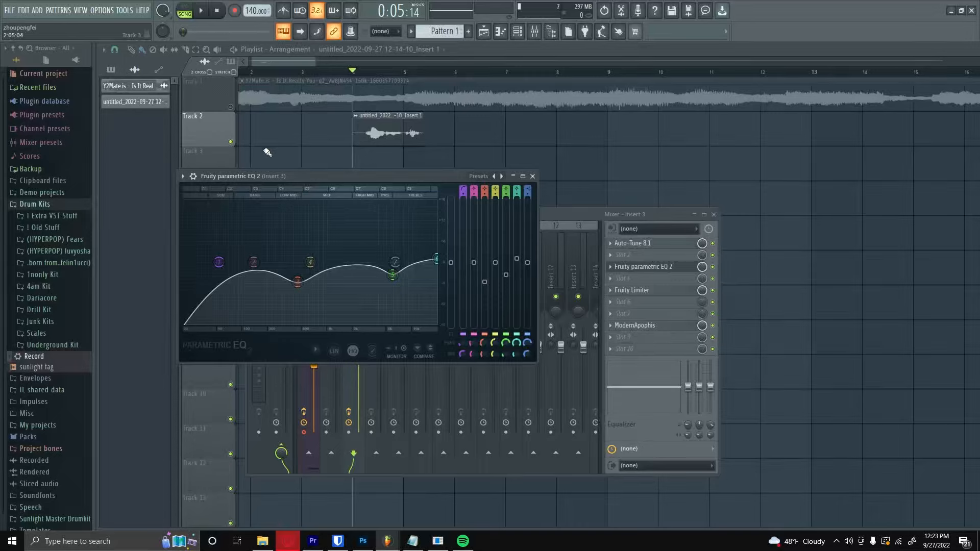
pyautogui.moveTo(303, 176); pyautogui.dragTo(344, 226)
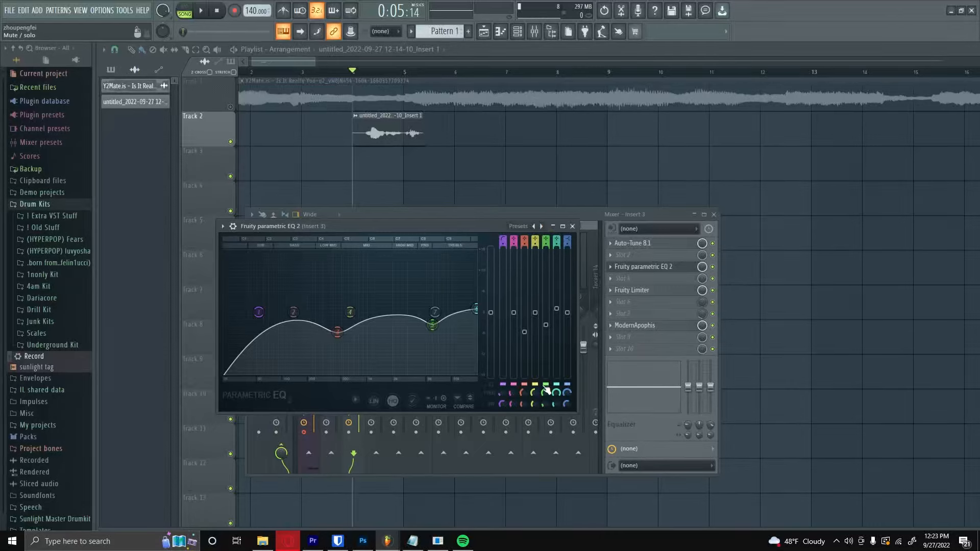
pyautogui.press('space')
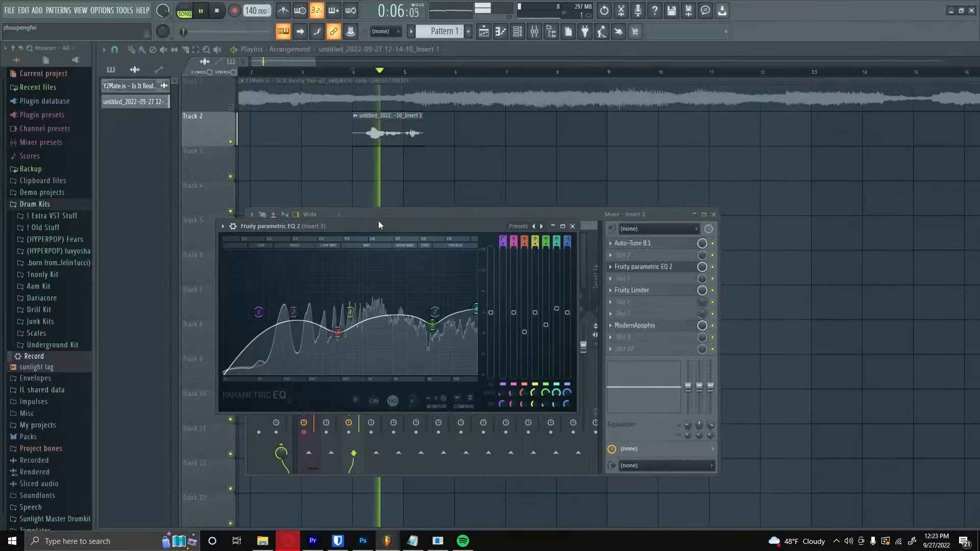
pyautogui.press('space')
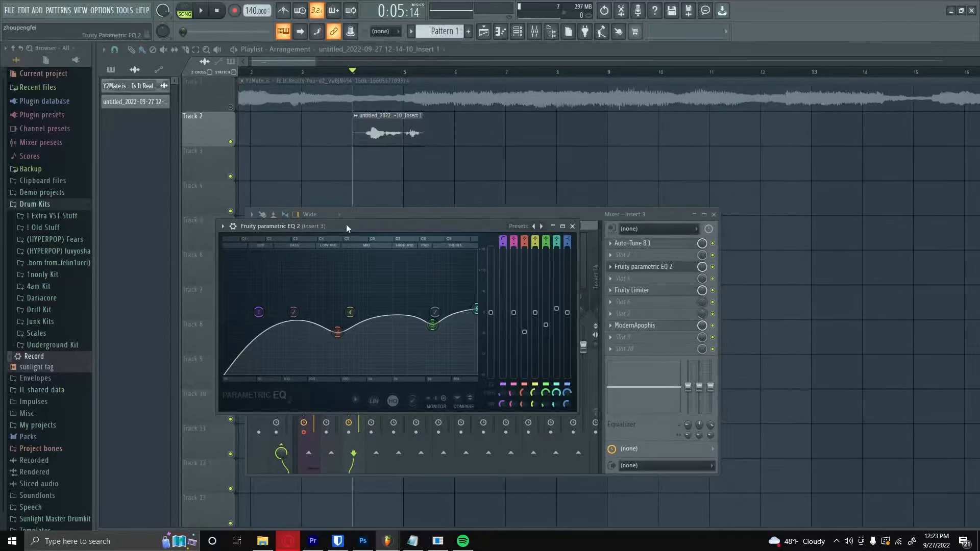
# Reset the adjusted bands of Fruity Parametric EQ 2 to a flat curve and play the vocal clip through it.
pyautogui.rightClick(433, 325)
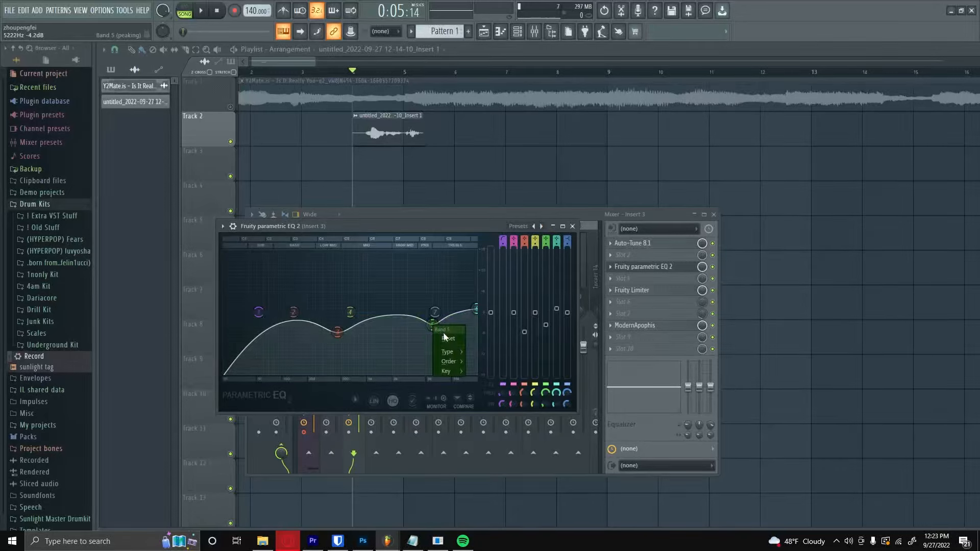
pyautogui.click(445, 338)
pyautogui.rightClick(343, 337)
pyautogui.click(355, 348)
pyautogui.rightClick(263, 315)
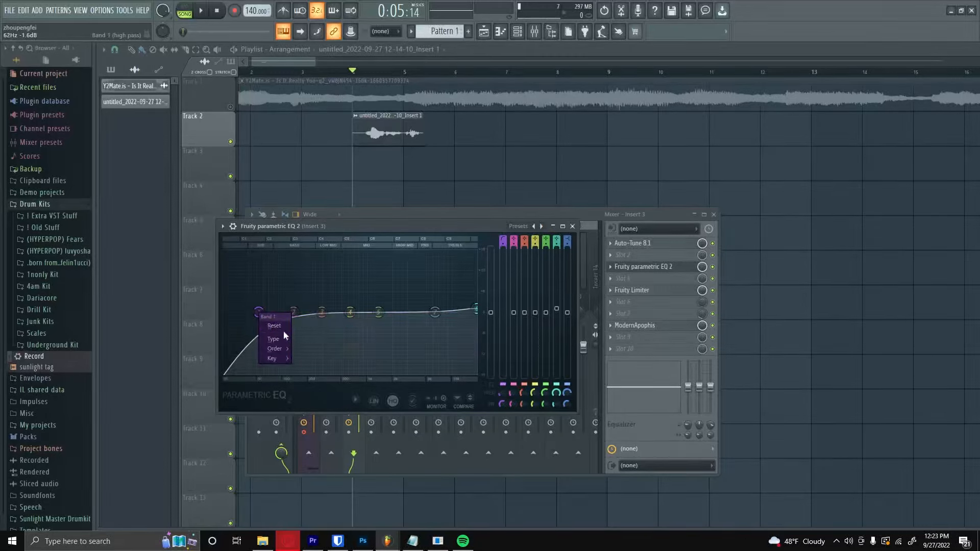
pyautogui.click(284, 331)
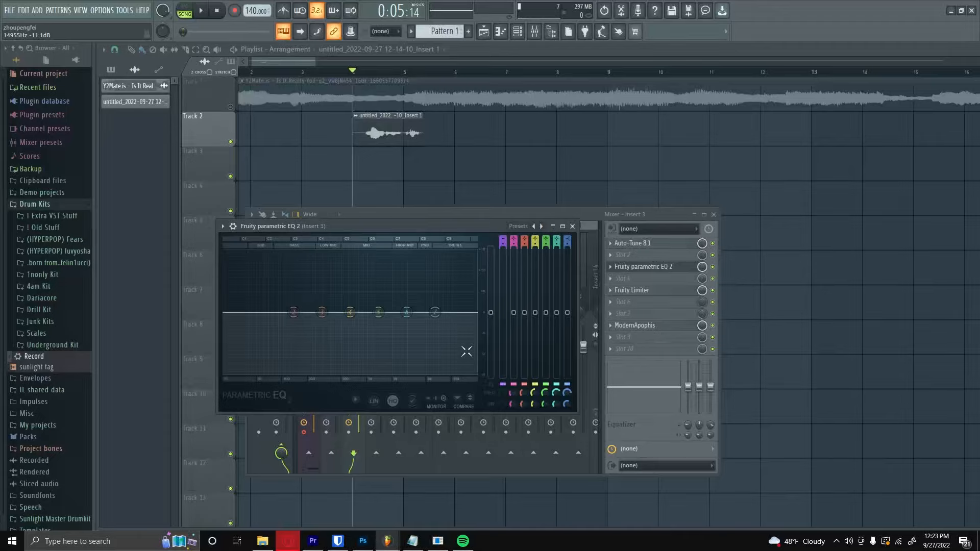
pyautogui.press('space')
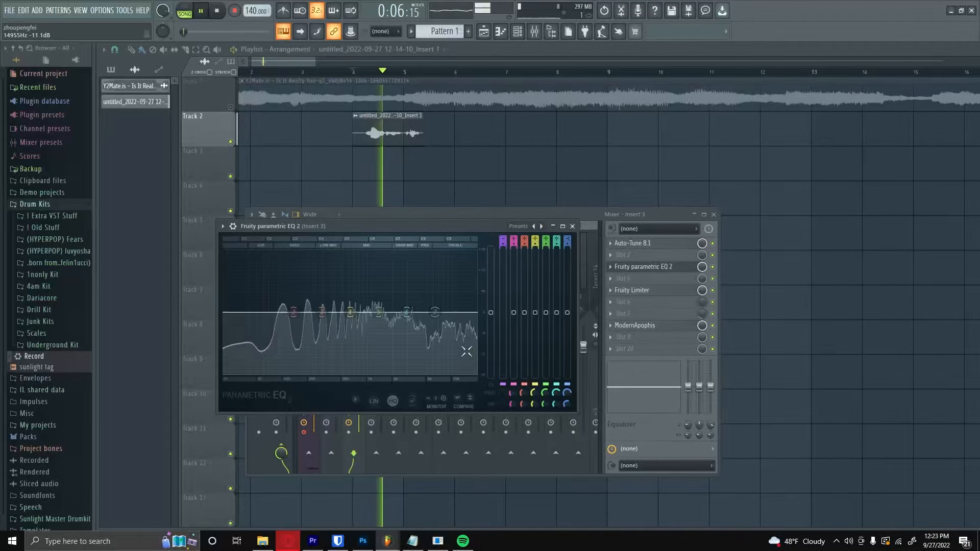
pyautogui.press('space')
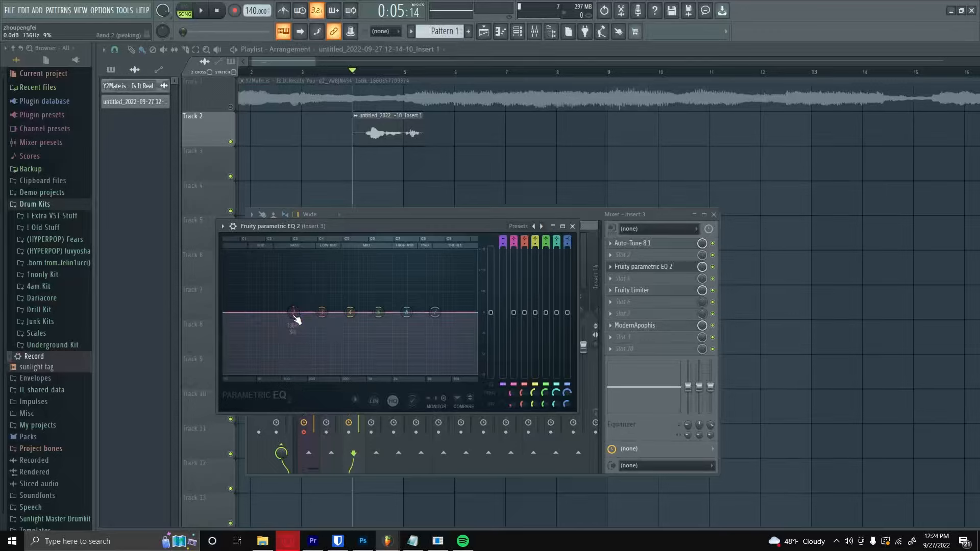
# Boost EQ band 2 at about 126 Hz, shift it slightly lower while auditioning the clip, and turn it into a cut.
pyautogui.moveTo(295, 313); pyautogui.dragTo(291, 274)
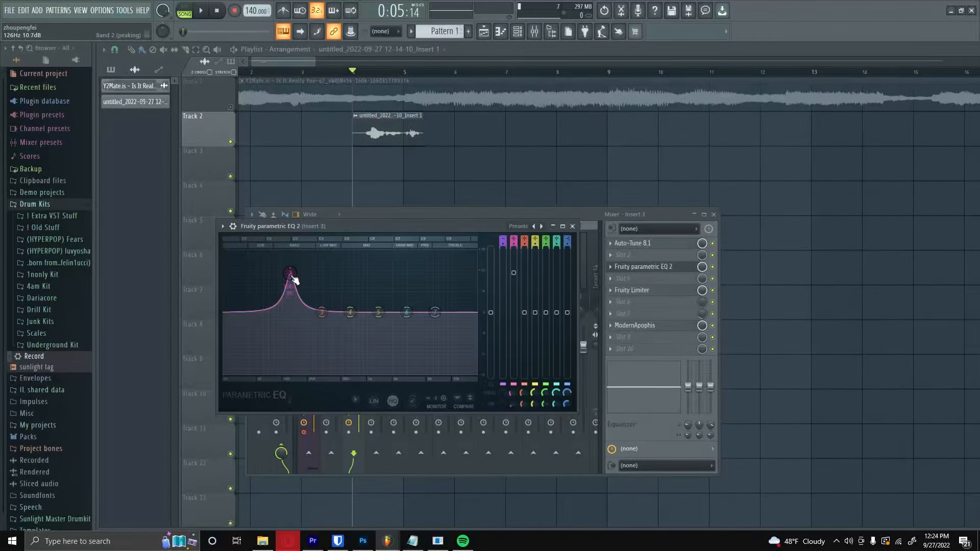
pyautogui.press('space')
pyautogui.moveTo(292, 279)
pyautogui.mouseDown()
pyautogui.moveTo(284, 274)
pyautogui.moveTo(287, 283)
pyautogui.mouseUp()
pyautogui.press('space')
pyautogui.moveTo(287, 283); pyautogui.dragTo(284, 345)
pyautogui.press('space')
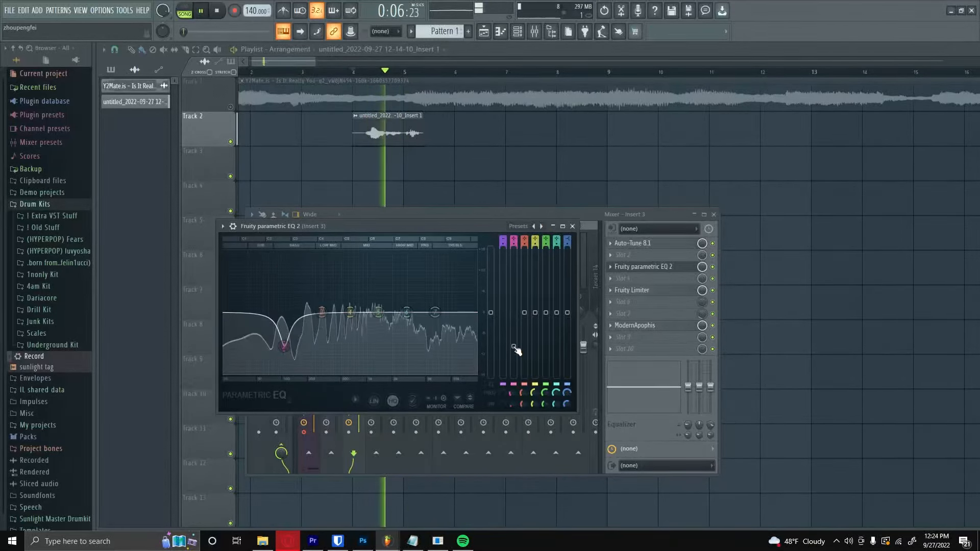
pyautogui.press('space')
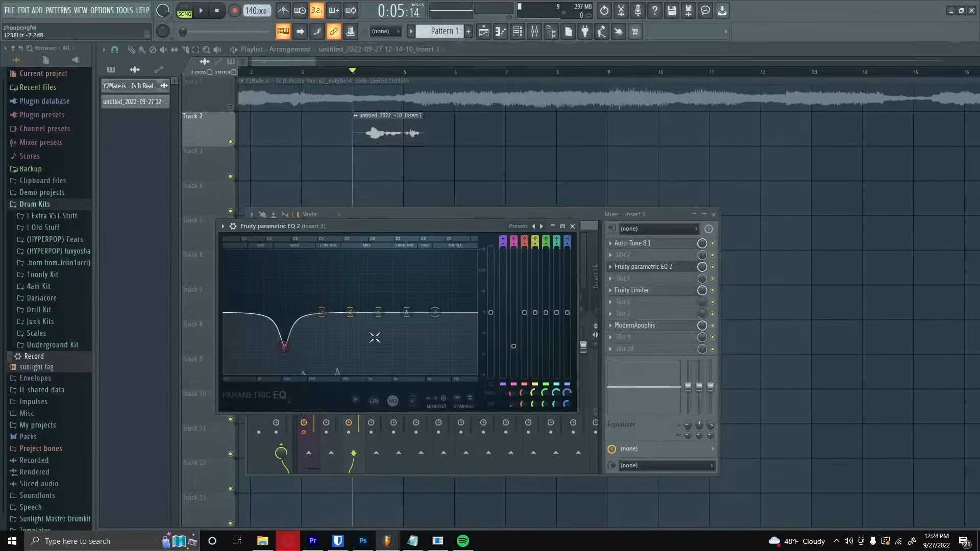
# Boost EQ band 3 at about 208 Hz, audition the clip, and pull the band down into a cut.
pyautogui.moveTo(322, 312); pyautogui.dragTo(310, 258)
pyautogui.press('space')
pyautogui.press('space')
pyautogui.moveTo(525, 259); pyautogui.dragTo(525, 298)
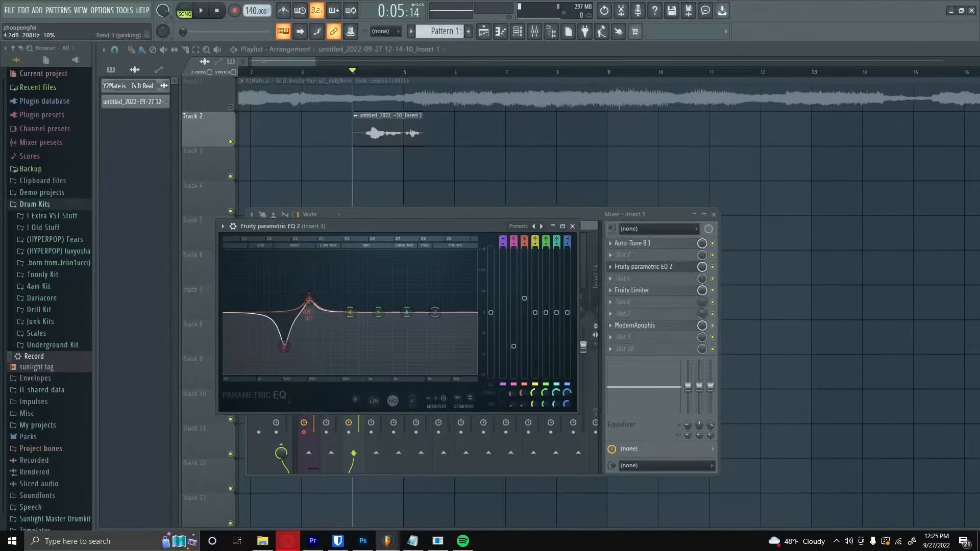
# Cut EQ band 4 and band 5, the latter by about 5.5 dB at 2127 Hz, and raise the highs with band 6.
pyautogui.press('space')
pyautogui.moveTo(350, 312); pyautogui.dragTo(394, 329)
pyautogui.press('space')
pyautogui.press('space')
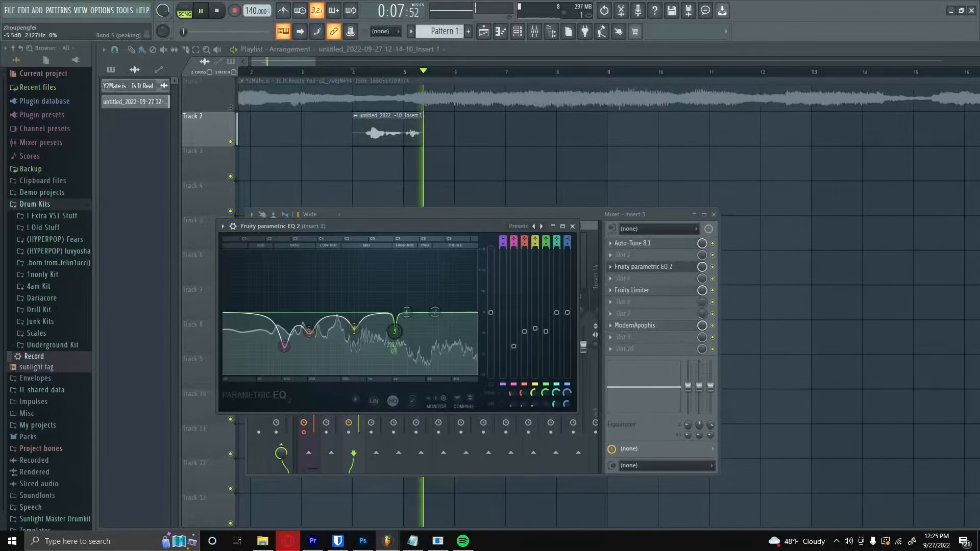
pyautogui.press('space')
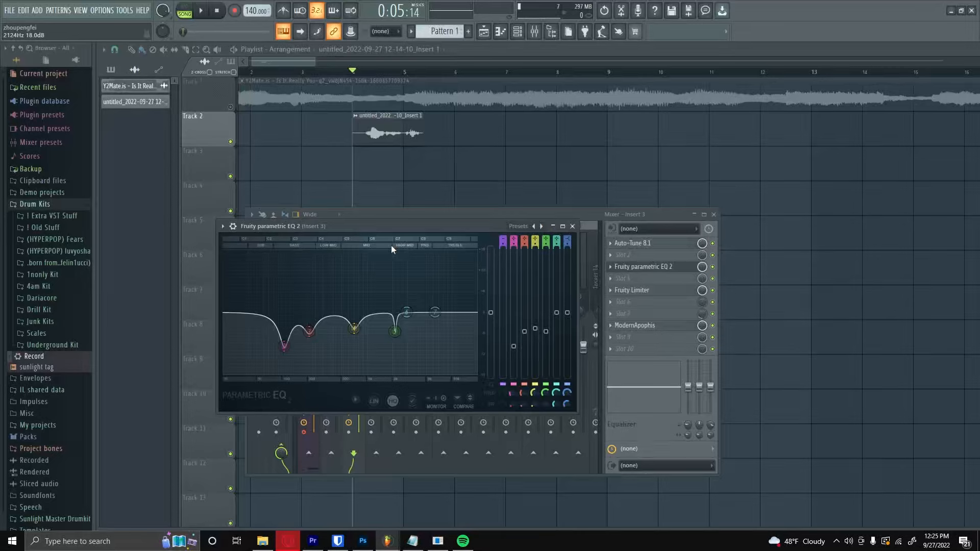
pyautogui.moveTo(407, 312); pyautogui.dragTo(476, 298)
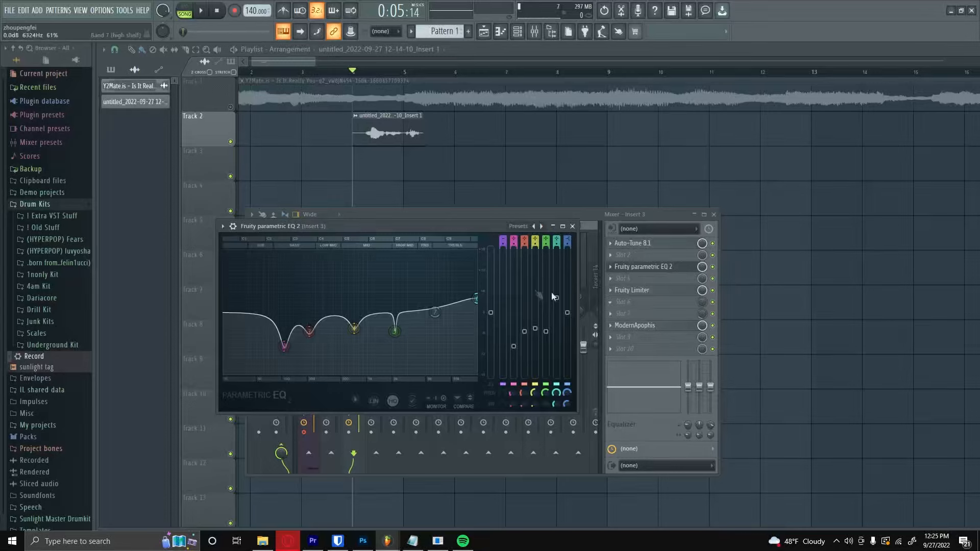
pyautogui.click(573, 226)
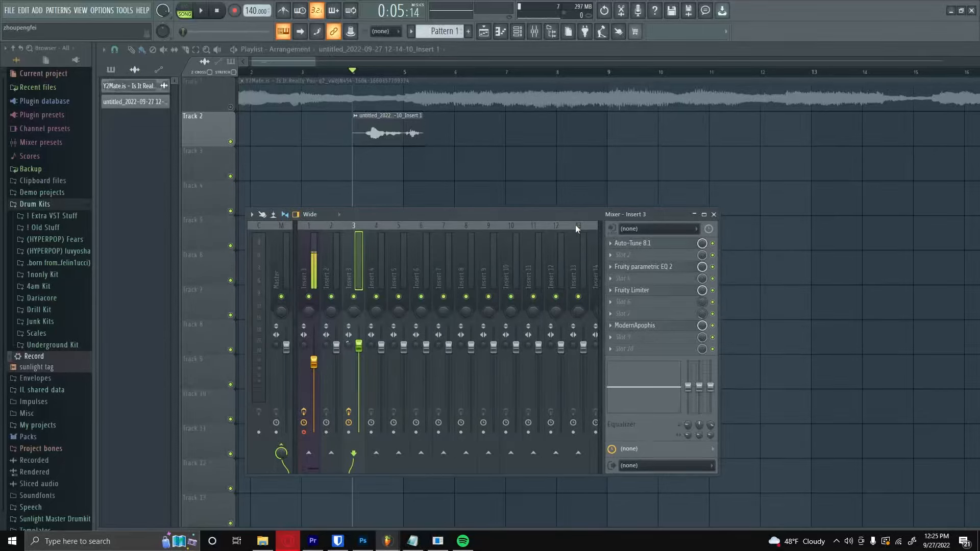
# Add a second Fruity Parametric EQ 2 to Insert 3's fourth slot and load its Old Telephone preset.
pyautogui.click(649, 286)
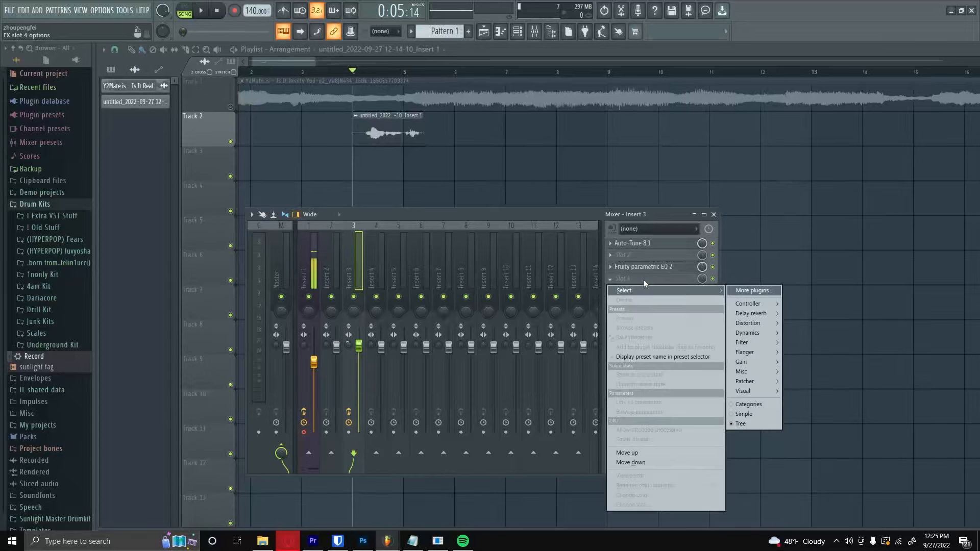
pyautogui.click(755, 291)
pyautogui.write('eq')
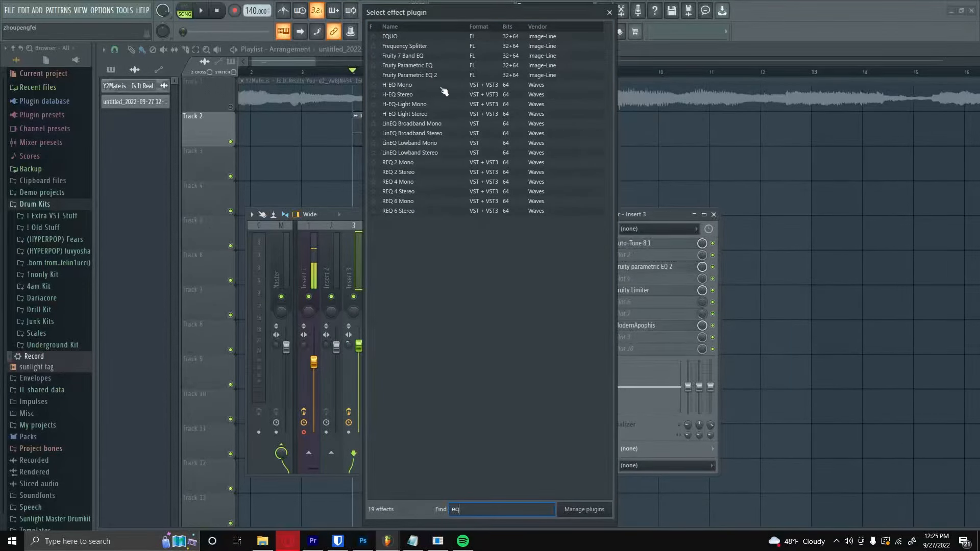
pyautogui.click(444, 75)
pyautogui.click(482, 175)
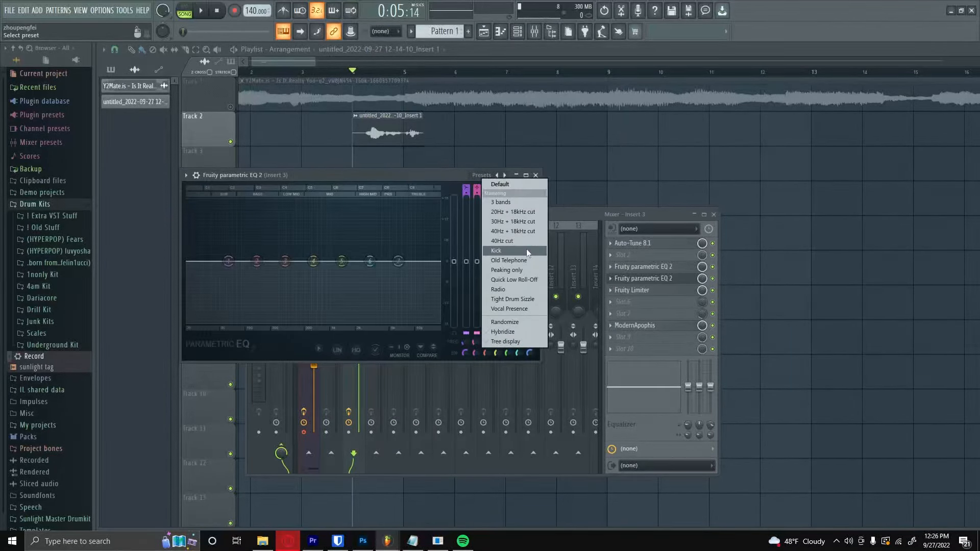
pyautogui.click(523, 267)
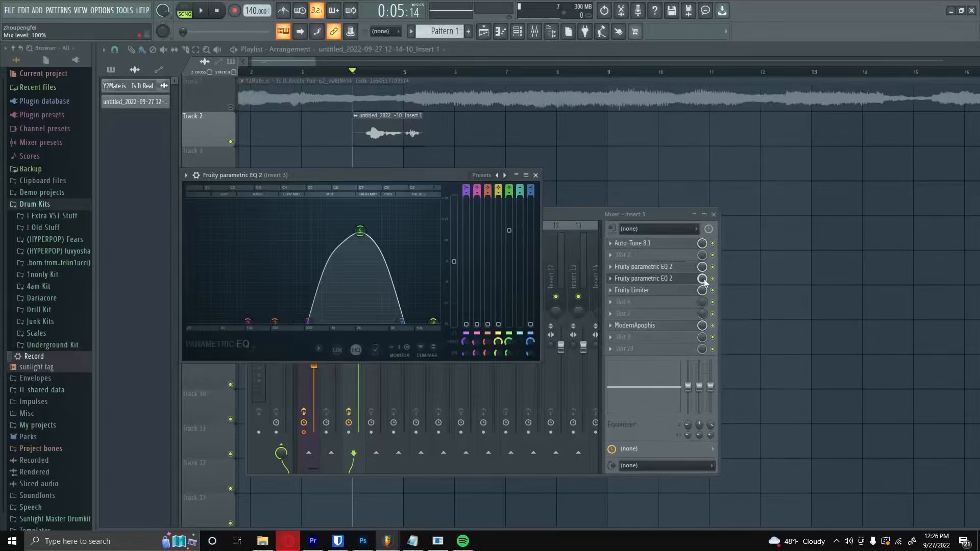
# Try the telephone EQ at mix levels of about 22% and 51% while playing the clip, and delete it from slot 4.
pyautogui.moveTo(703, 280); pyautogui.dragTo(703, 321)
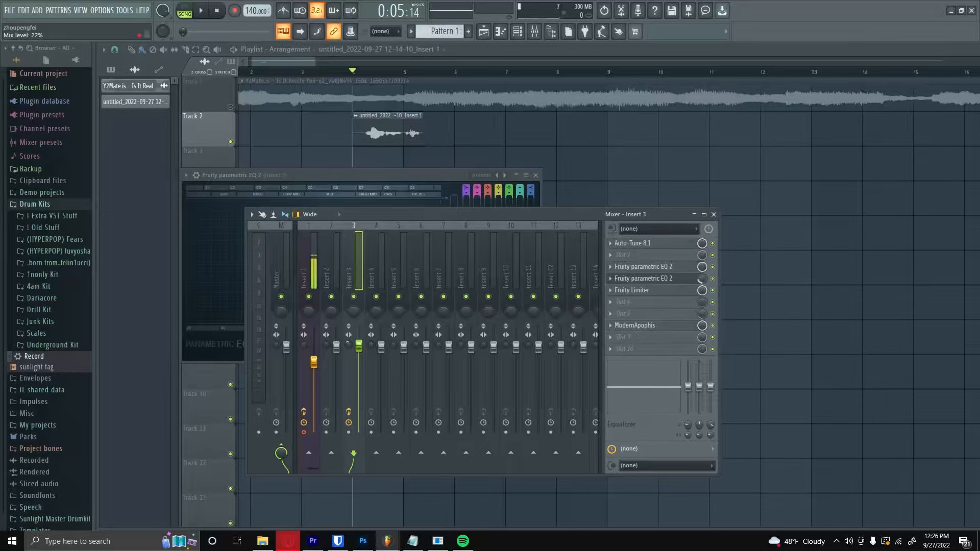
pyautogui.press('space')
pyautogui.moveTo(703, 319); pyautogui.dragTo(703, 327)
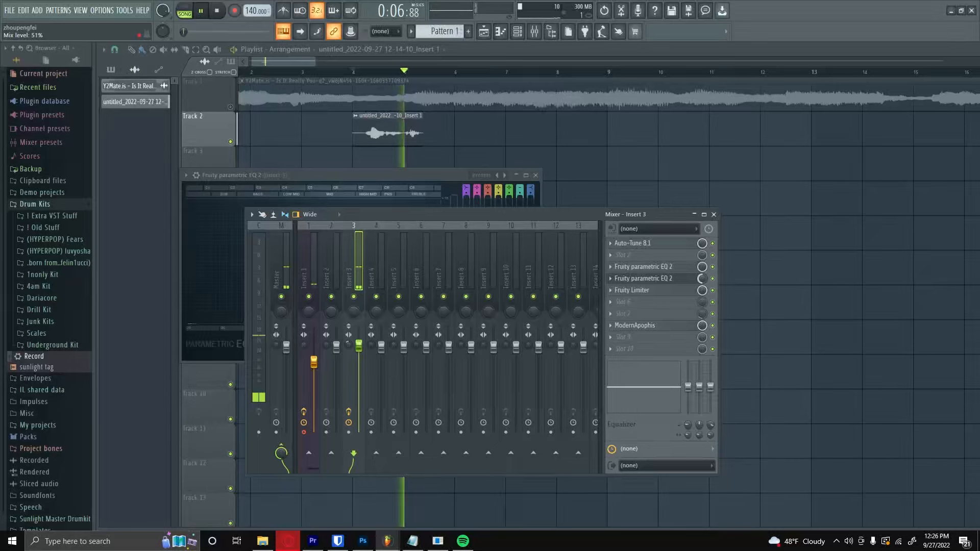
pyautogui.press('space')
pyautogui.click(611, 279)
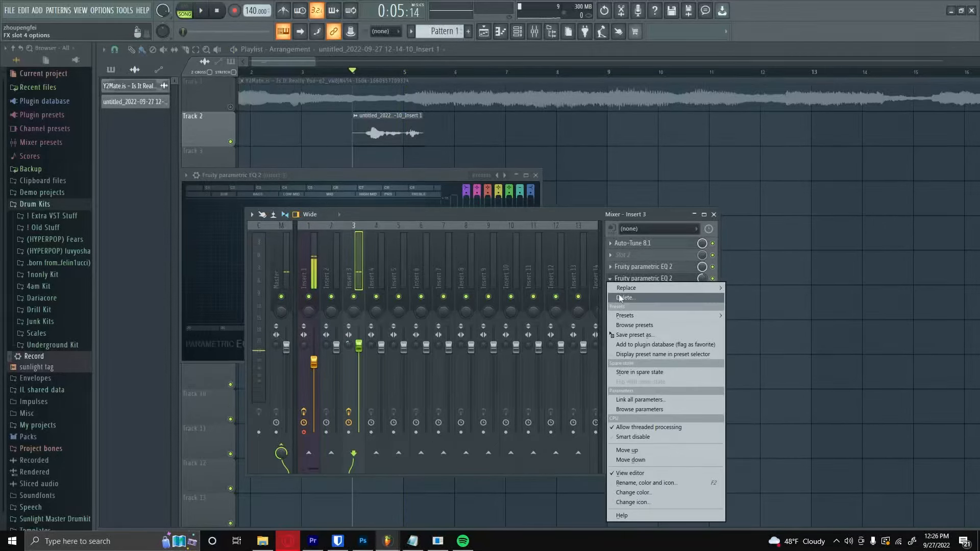
pyautogui.click(624, 300)
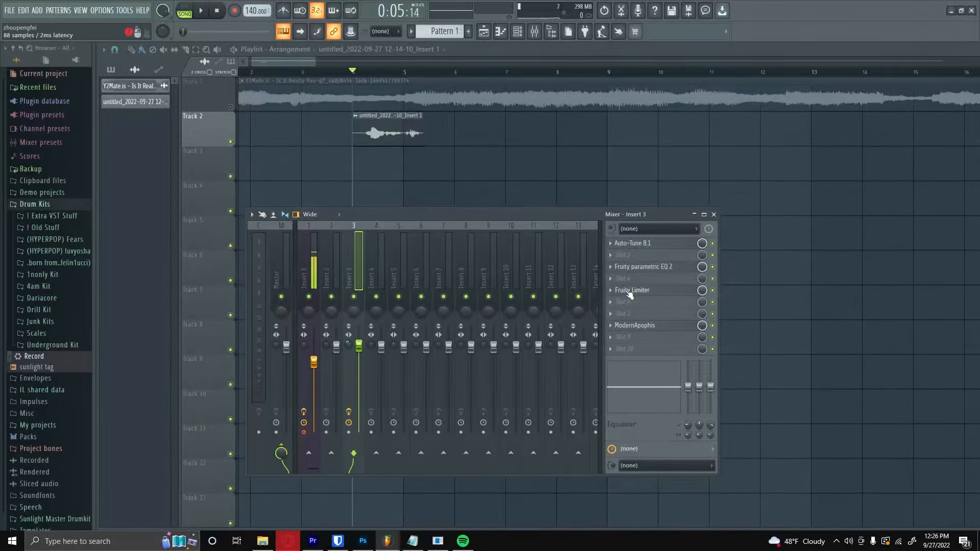
# Open Insert 3's Fruity Limiter, and enable the send from Insert 1 to the Master track.
pyautogui.click(630, 291)
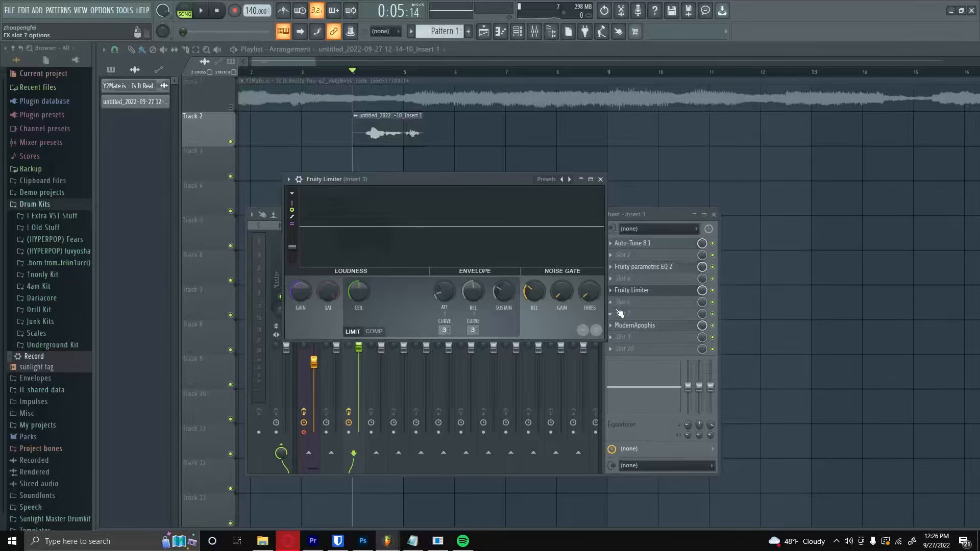
pyautogui.click(309, 452)
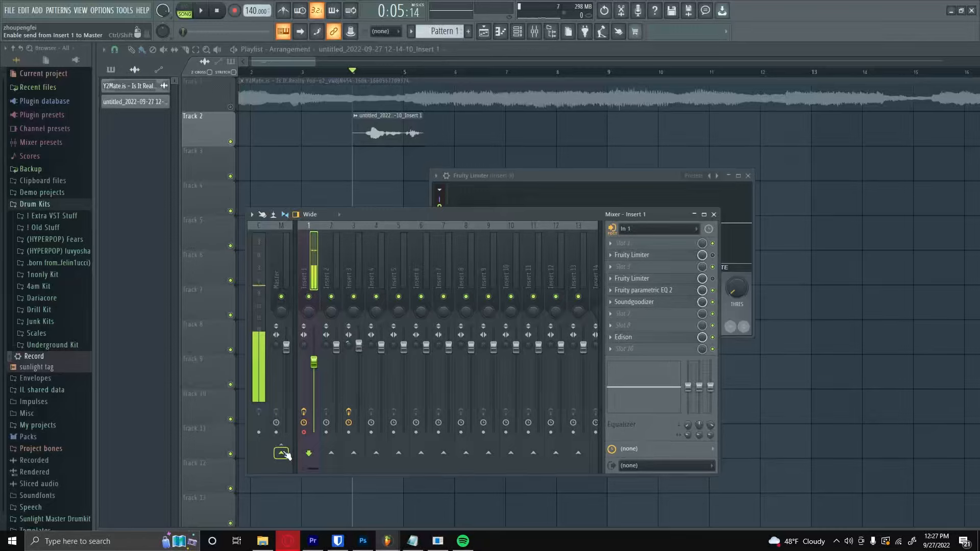
pyautogui.click(282, 453)
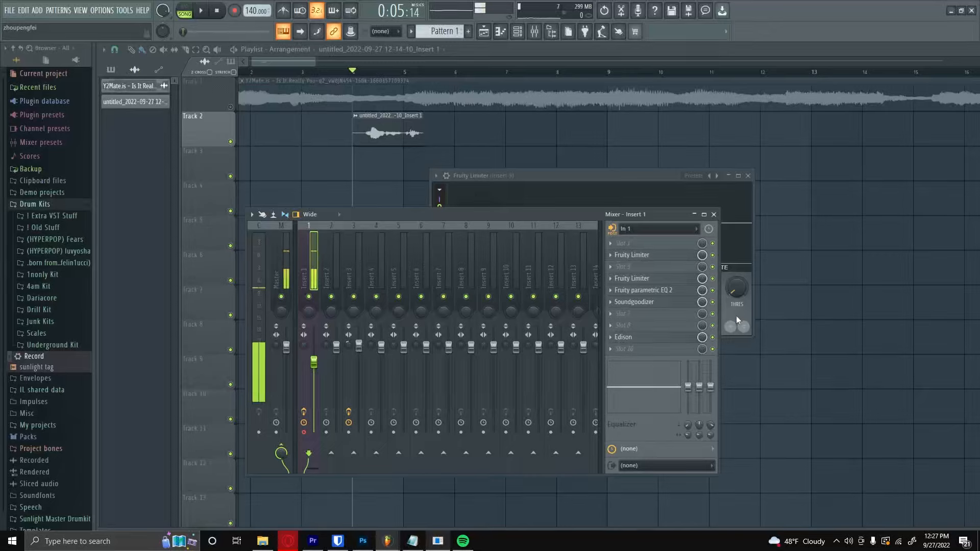
# Set the noise gate threshold of Insert 3's Fruity Limiter to about -45.6 dB.
pyautogui.click(713, 278)
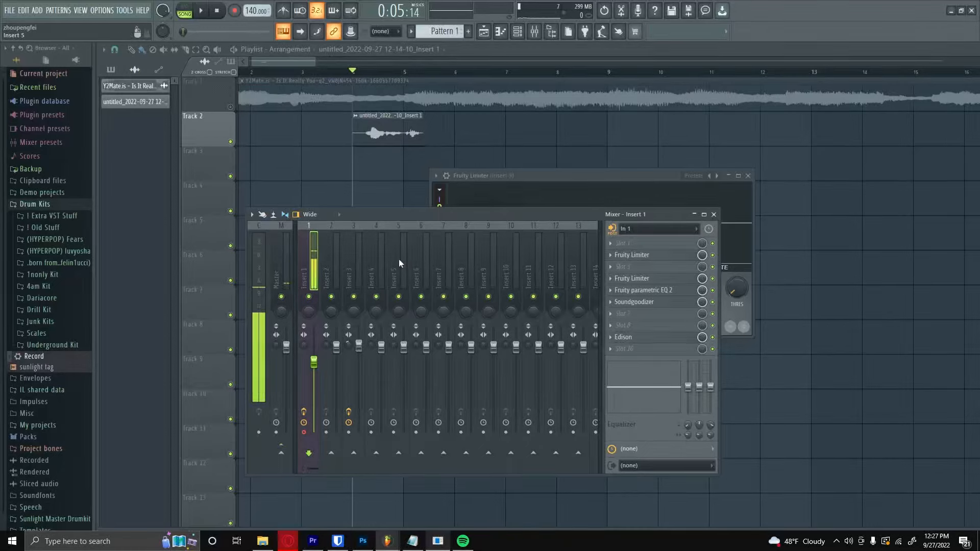
pyautogui.click(349, 262)
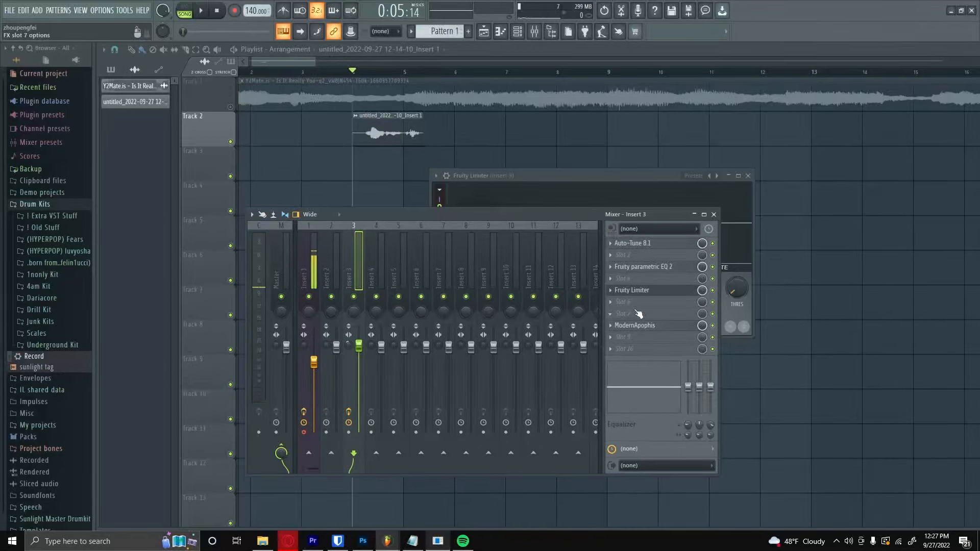
pyautogui.click(633, 291)
pyautogui.moveTo(552, 176); pyautogui.dragTo(333, 175)
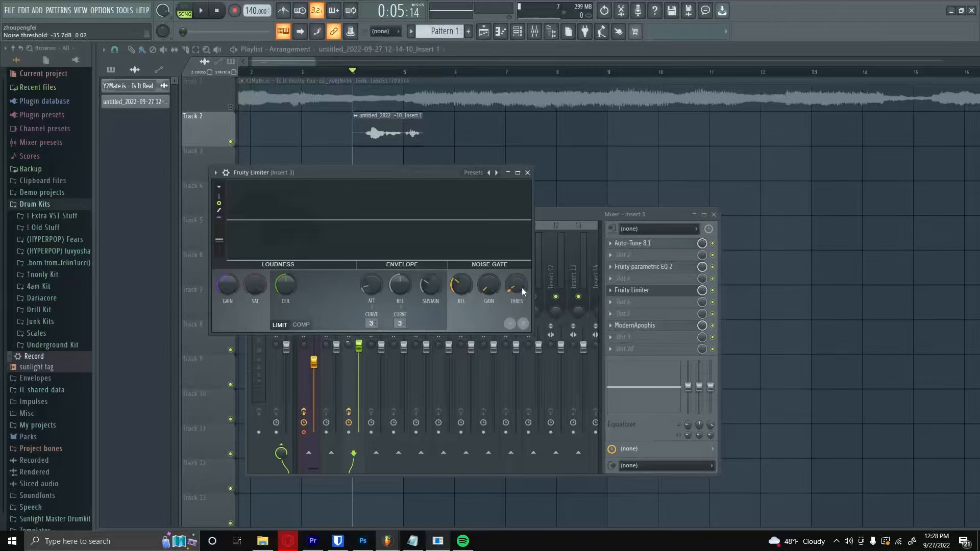
pyautogui.moveTo(521, 288); pyautogui.dragTo(516, 286)
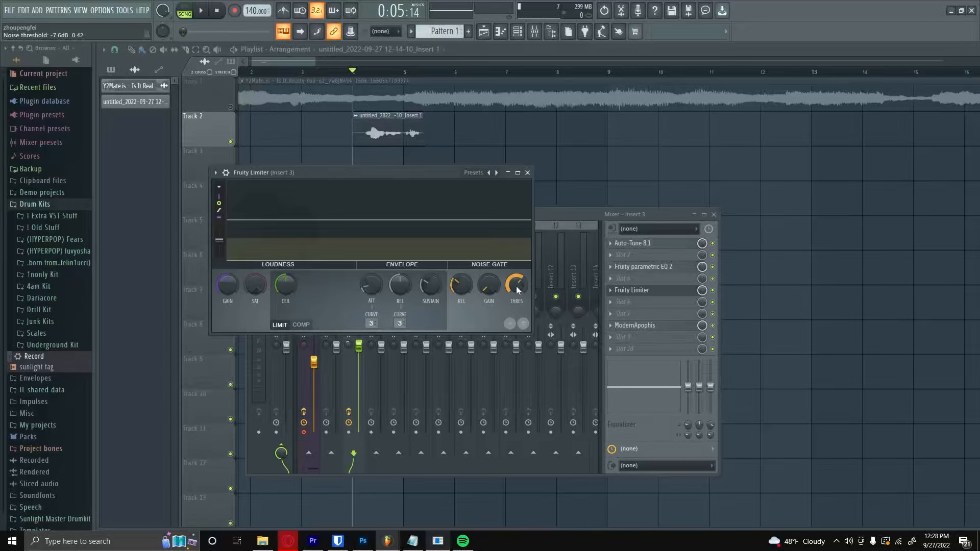
pyautogui.moveTo(516, 286); pyautogui.dragTo(516, 319)
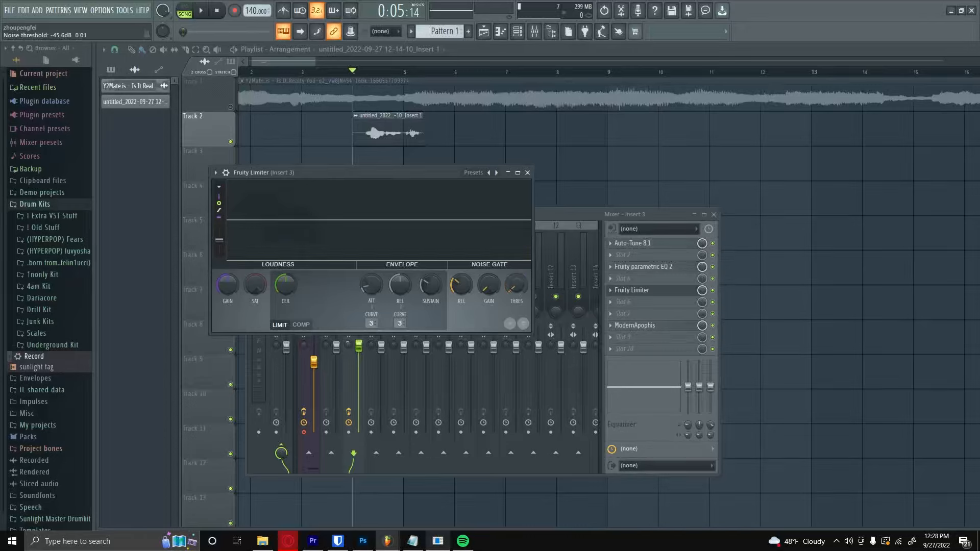
# Open Insert 3's ModernApophis compressor and place its window above the mixer to examine its controls.
pyautogui.click(653, 327)
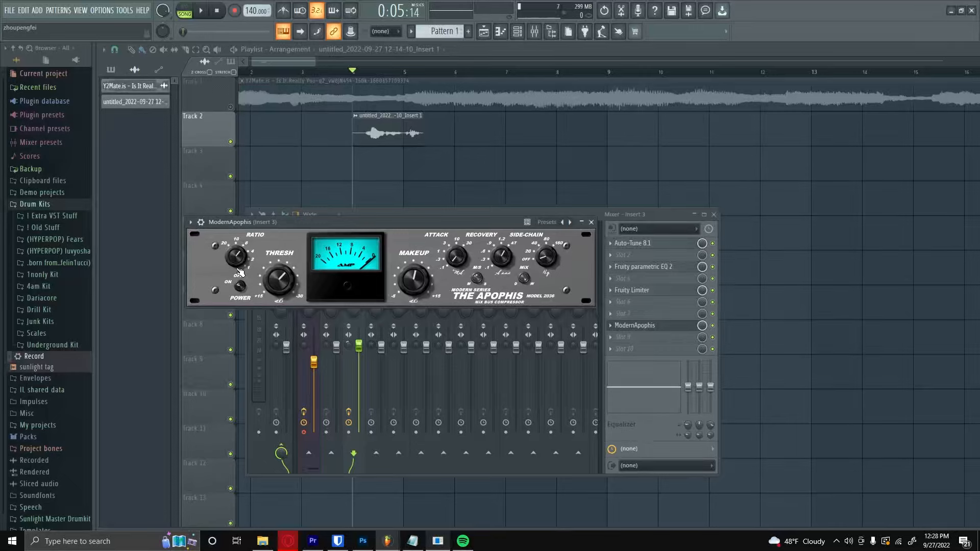
pyautogui.click(258, 377)
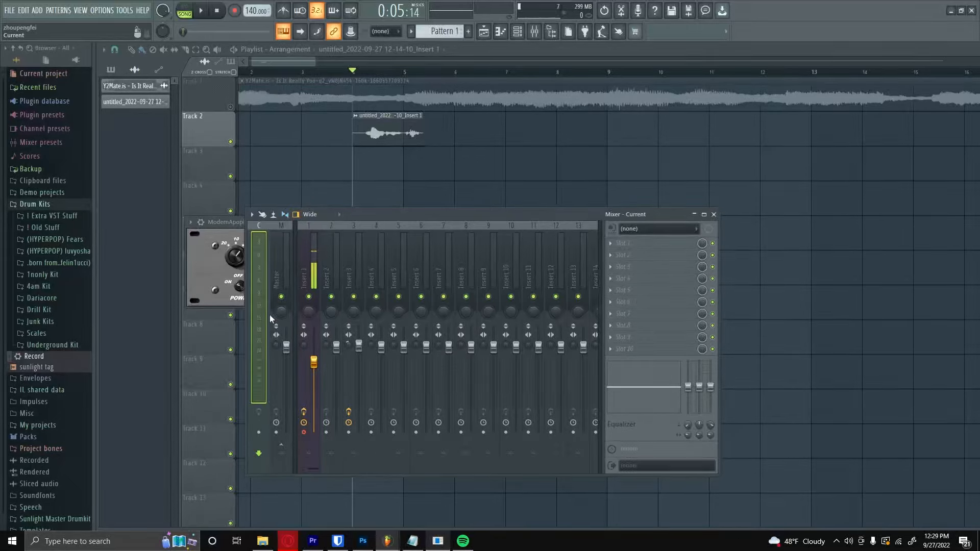
pyautogui.click(299, 262)
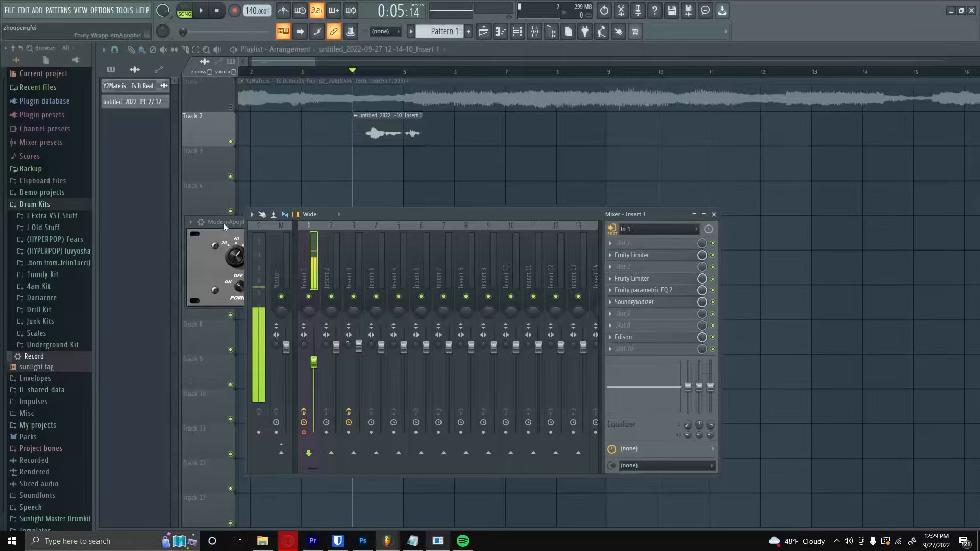
pyautogui.moveTo(225, 227); pyautogui.dragTo(249, 134)
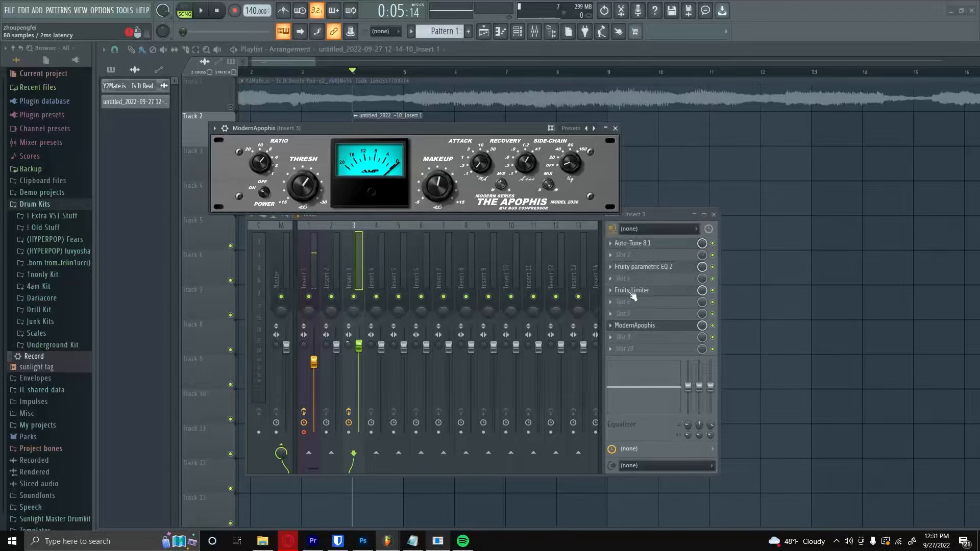
# Replace ModernApophis in Insert 3's eighth slot with Fruity Compressor.
pyautogui.click(611, 329)
pyautogui.moveTo(652, 307)
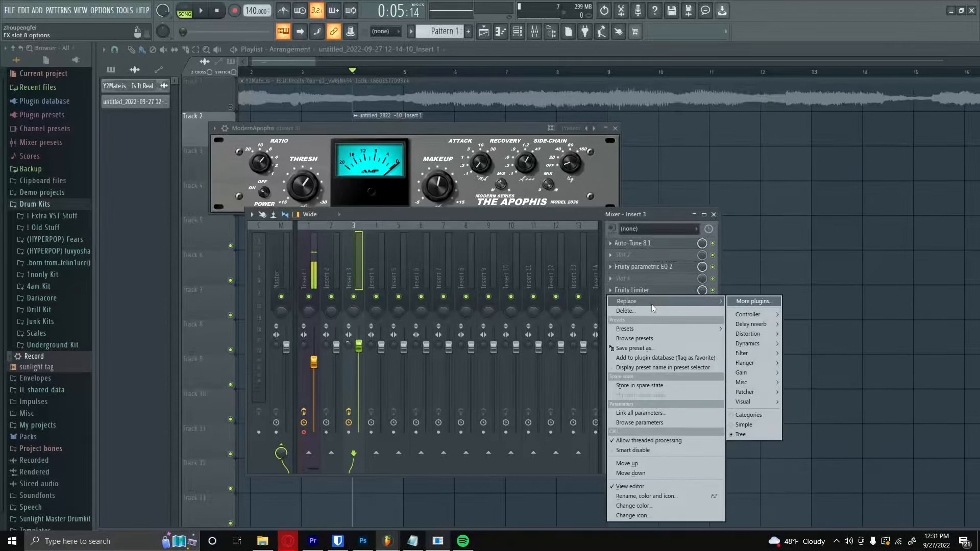
pyautogui.click(746, 301)
pyautogui.doubleClick(422, 61)
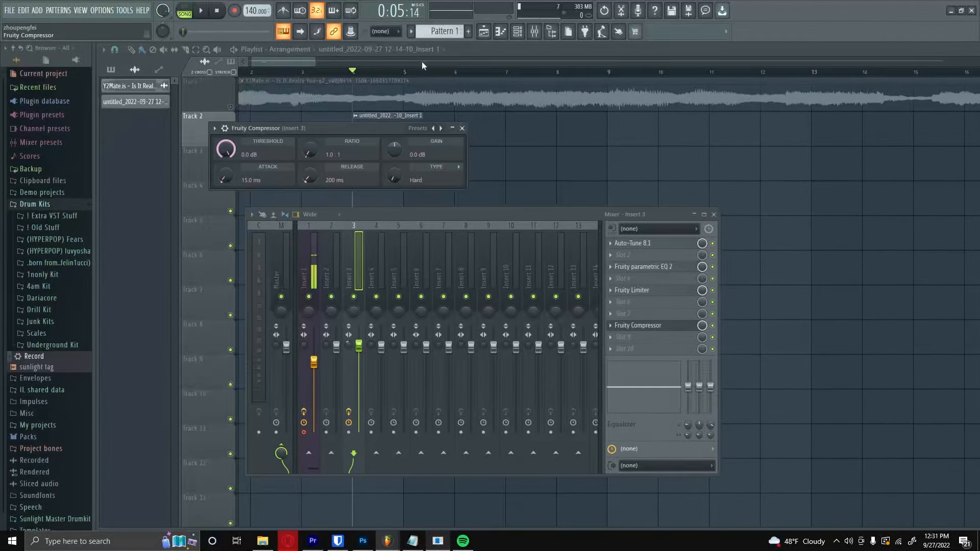
pyautogui.moveTo(327, 126); pyautogui.dragTo(377, 176)
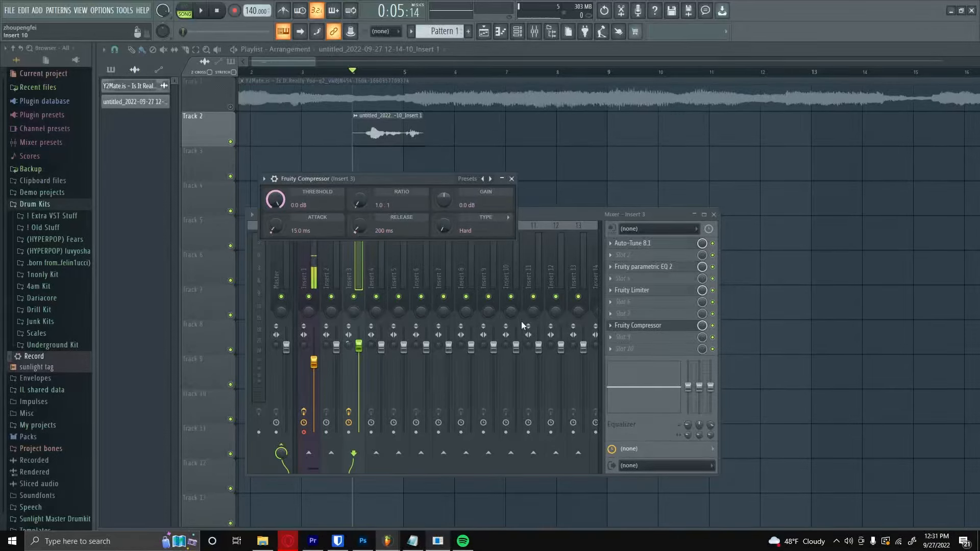
pyautogui.click(352, 248)
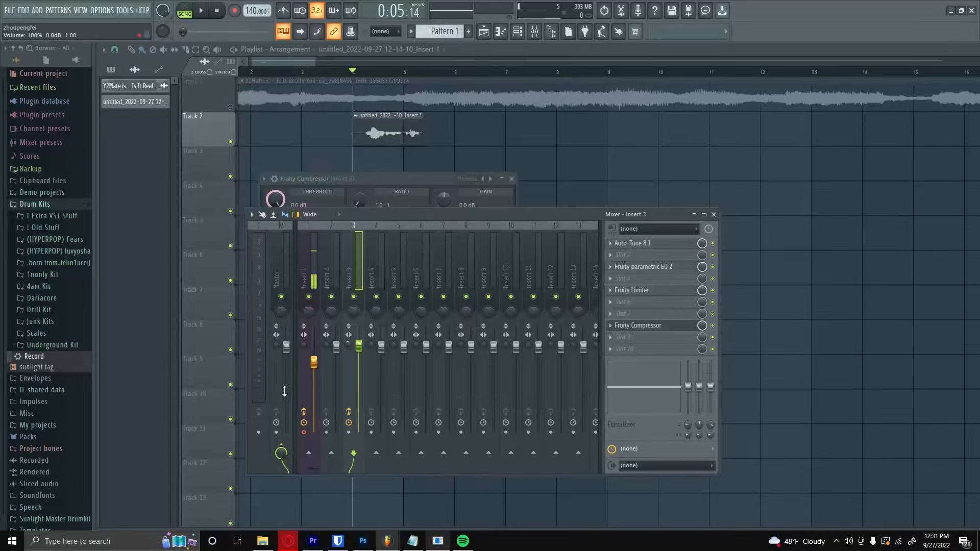
# Add Fruity Reeverb 2 to the Master track's third effect slot.
pyautogui.click(282, 241)
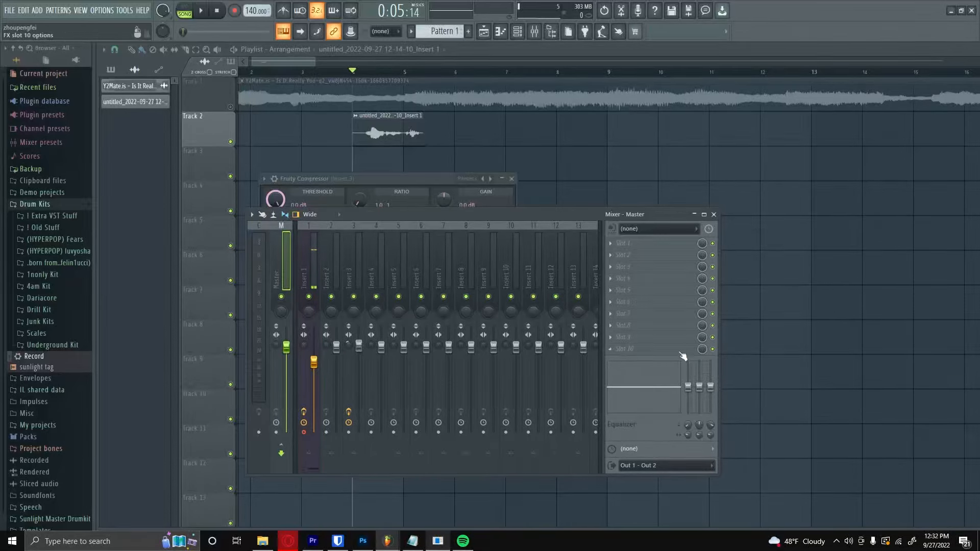
pyautogui.click(633, 267)
pyautogui.click(749, 278)
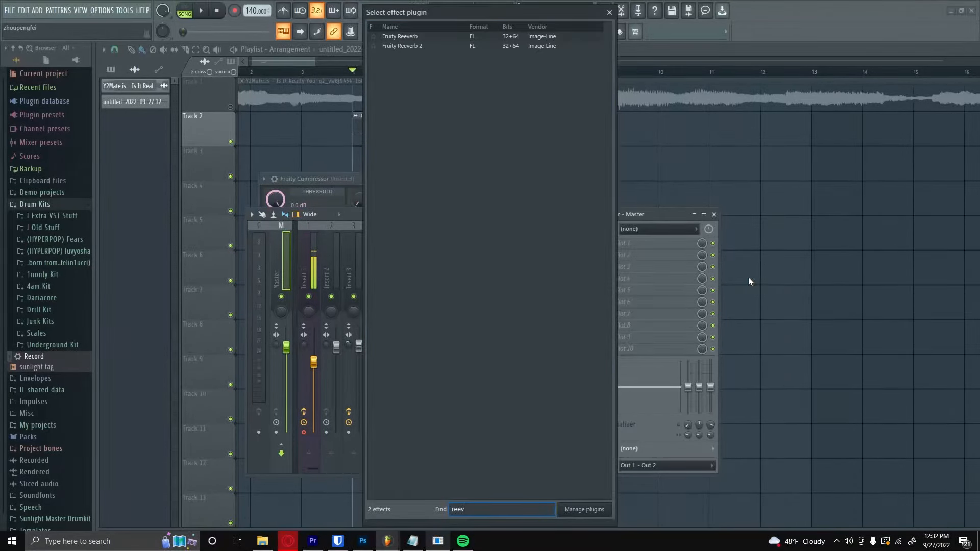
pyautogui.doubleClick(432, 53)
pyautogui.moveTo(342, 149); pyautogui.dragTo(354, 206)
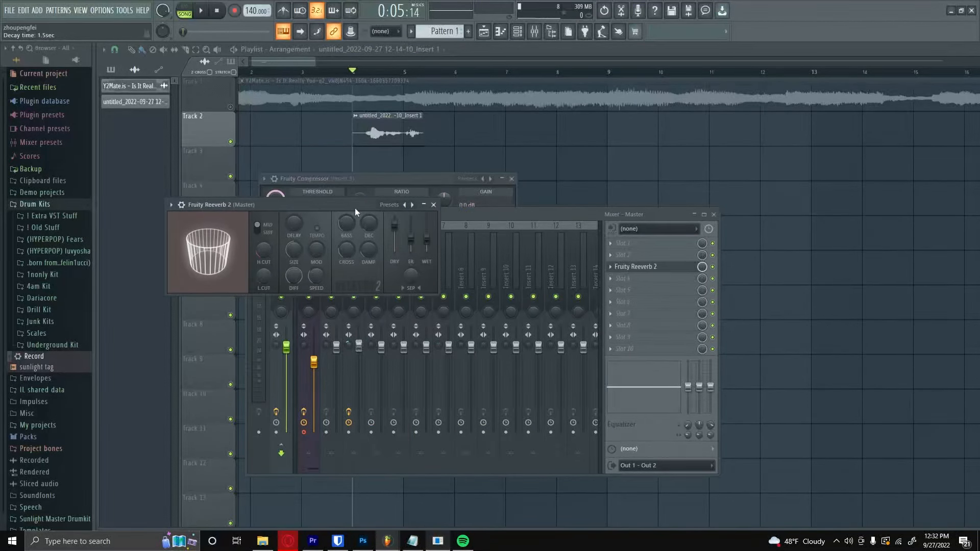
pyautogui.click(330, 383)
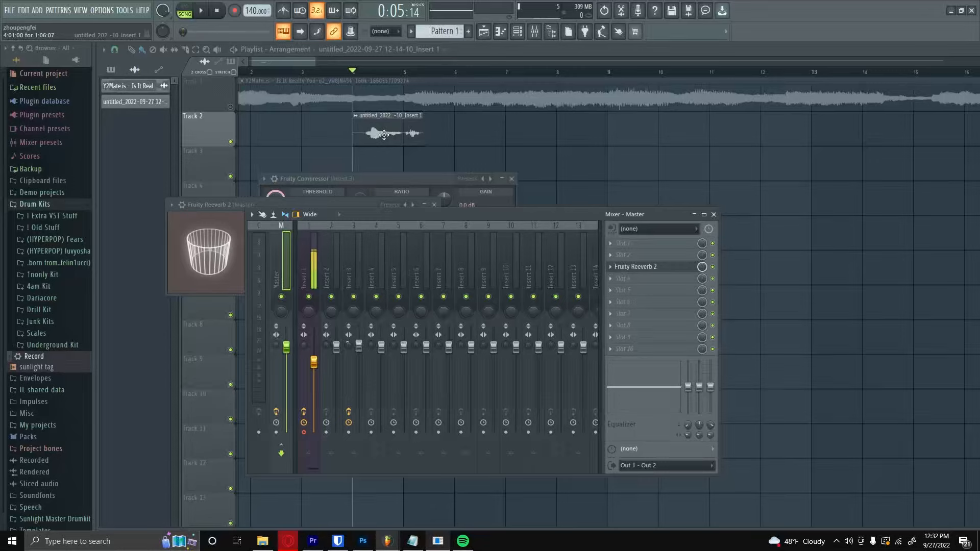
# Inspect the vocal clip's channel settings and mixer track assignment, and return to the mixer.
pyautogui.doubleClick(404, 115)
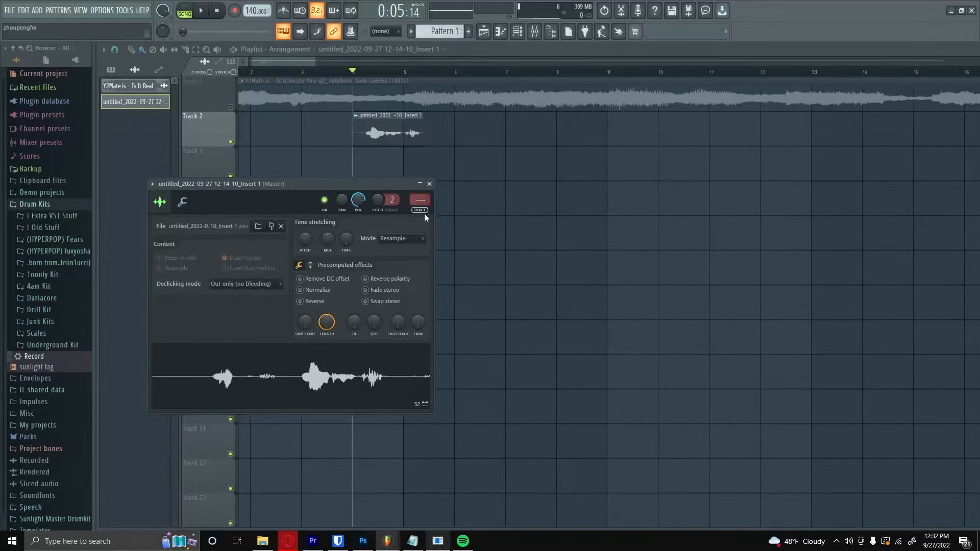
pyautogui.click(429, 184)
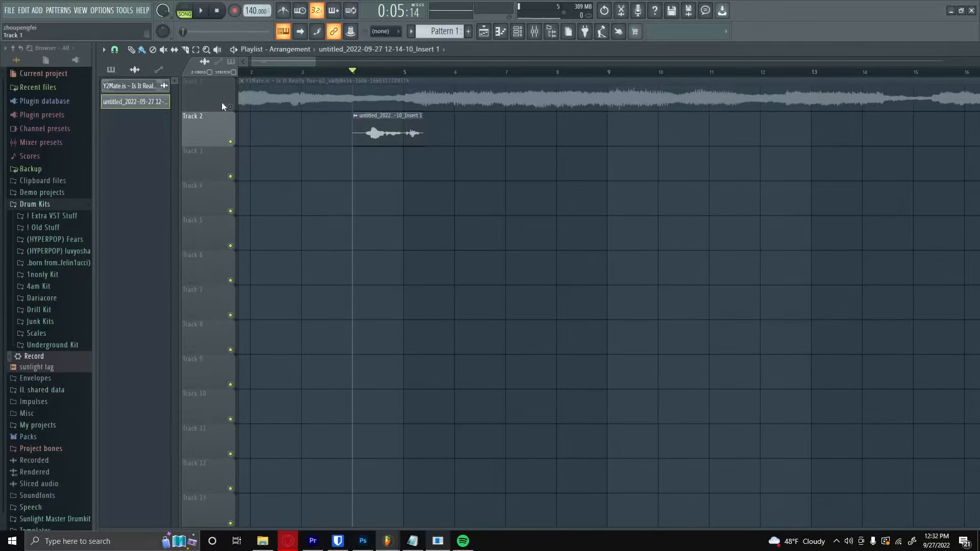
pyautogui.scroll(-2, 462, 123)
pyautogui.press('F9')
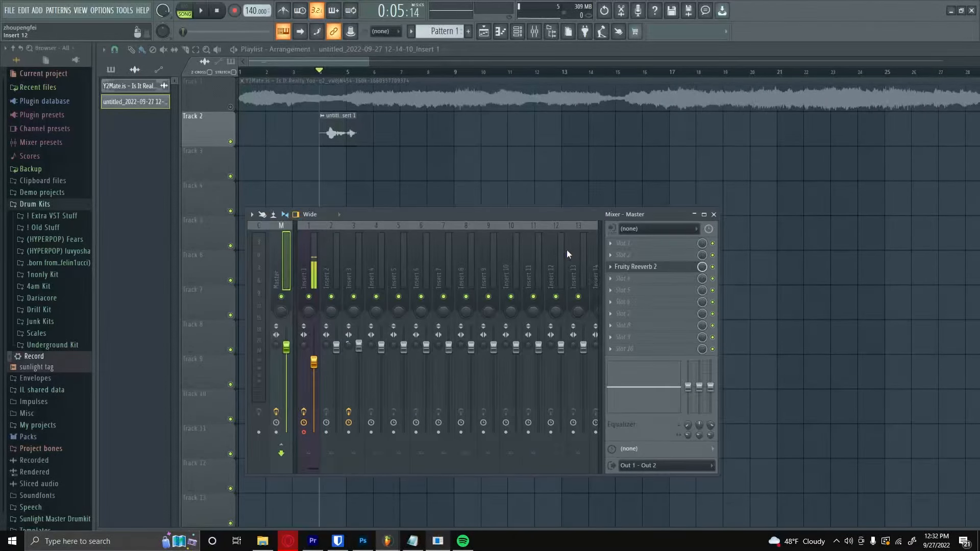
# Delete Fruity Reeverb 2 from the Master track's third slot.
pyautogui.click(611, 267)
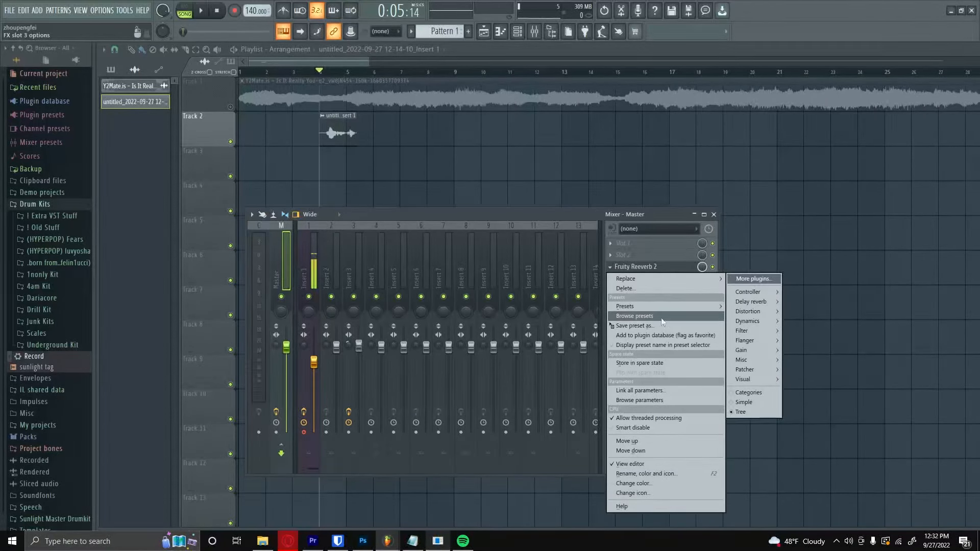
pyautogui.click(666, 289)
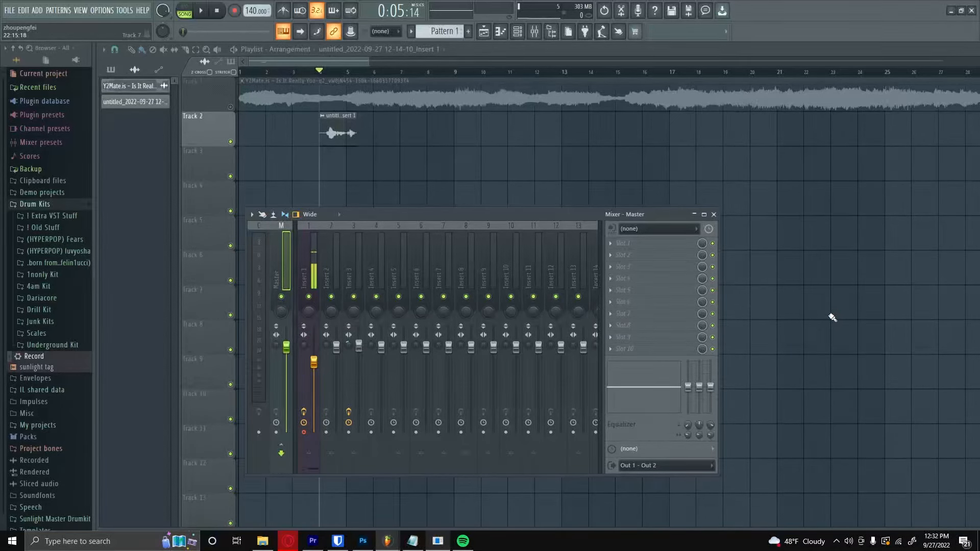
pyautogui.click(763, 281)
pyautogui.click(611, 350)
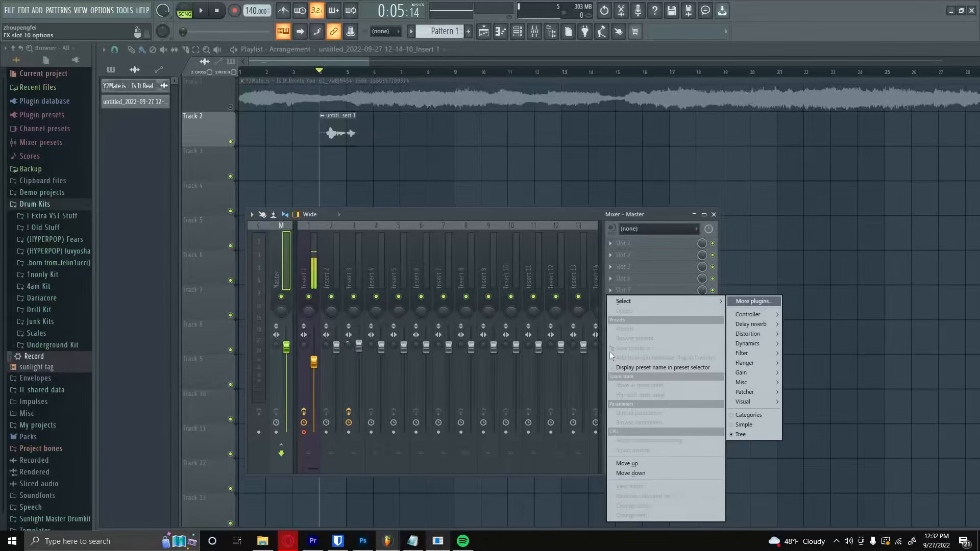
pyautogui.click(534, 220)
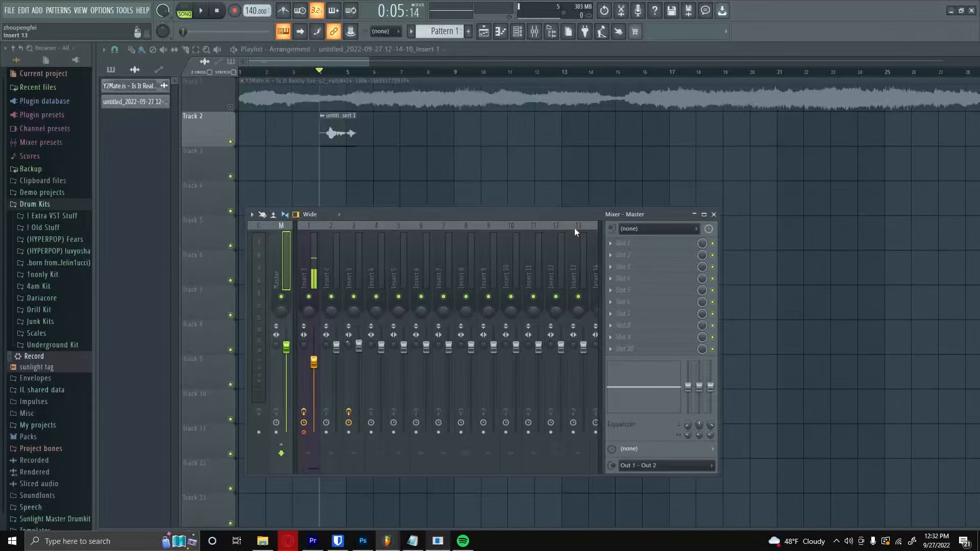
# Add Fruity Parametric EQ 2 to the Master track's third slot and place its window over the mixer.
pyautogui.click(611, 274)
pyautogui.click(748, 280)
pyautogui.write('eq')
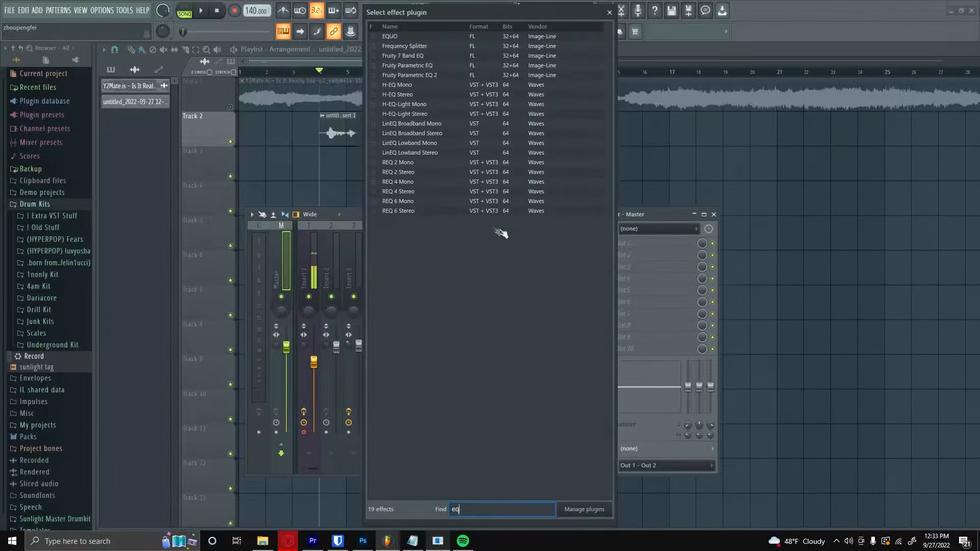
pyautogui.click(423, 75)
pyautogui.moveTo(344, 205); pyautogui.dragTo(443, 216)
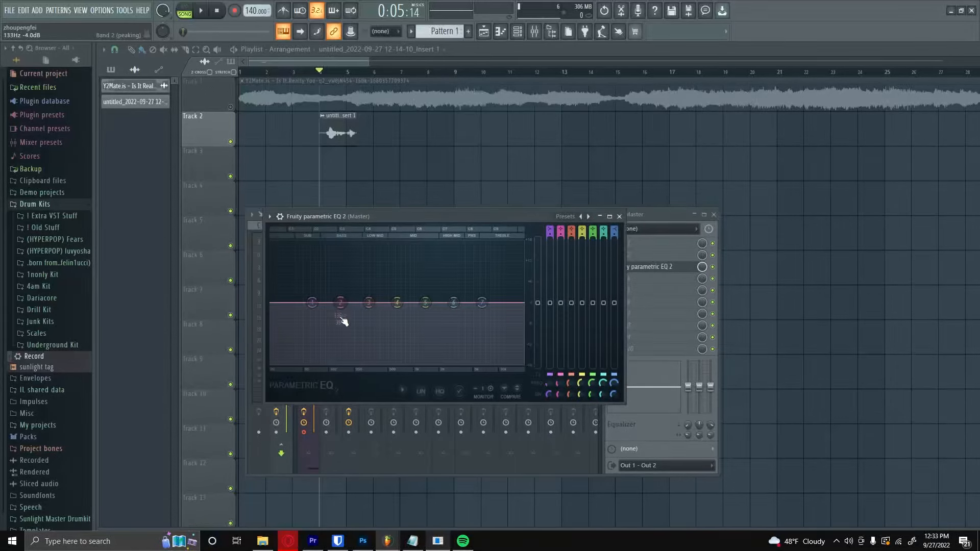
# Try boosting bands 2 and 5 of the Master EQ, and reset bands 1, 2 and 5.
pyautogui.moveTo(341, 302); pyautogui.dragTo(341, 245)
pyautogui.rightClick(341, 243)
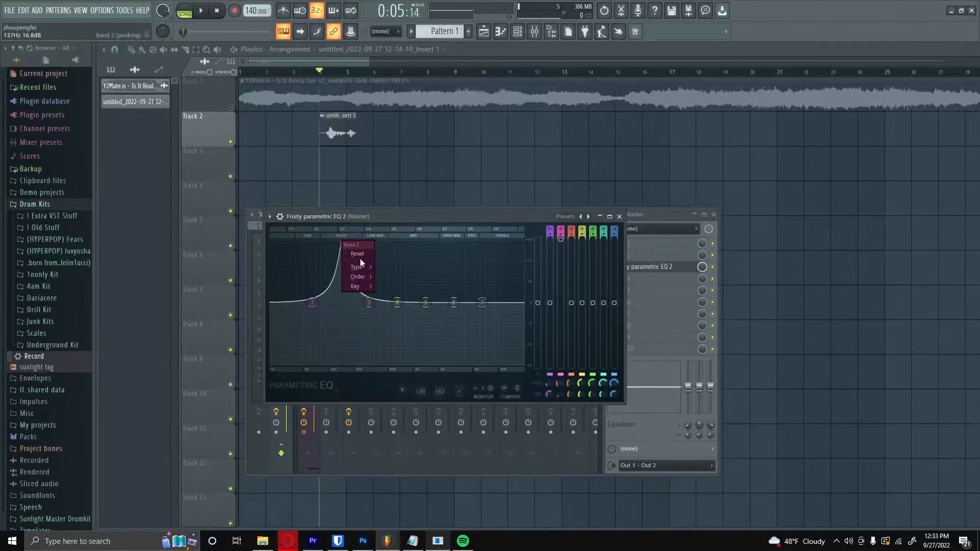
pyautogui.click(358, 254)
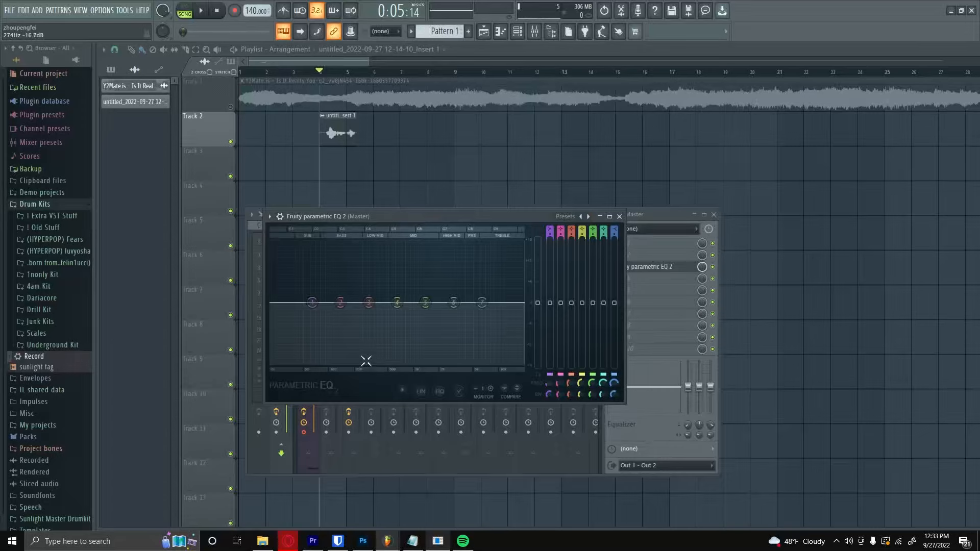
pyautogui.rightClick(312, 305)
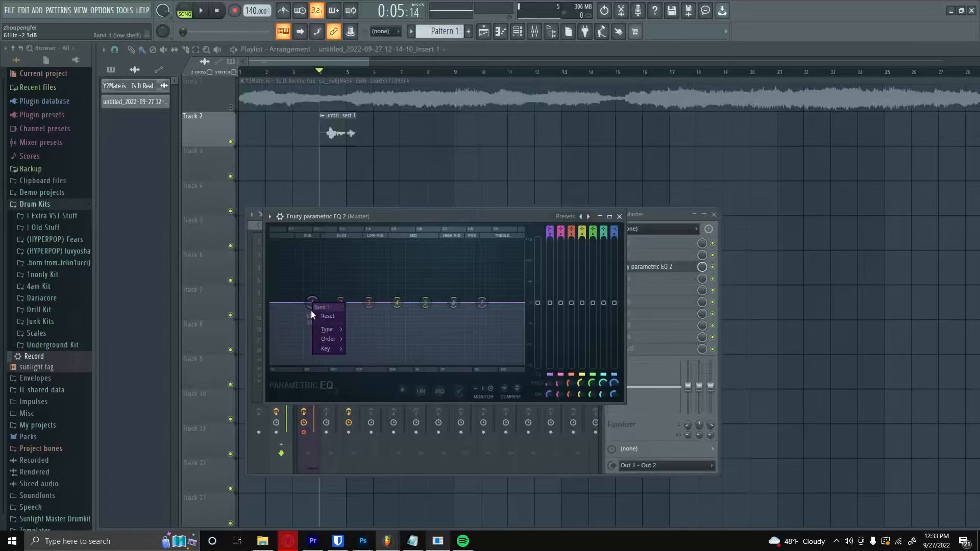
pyautogui.click(323, 315)
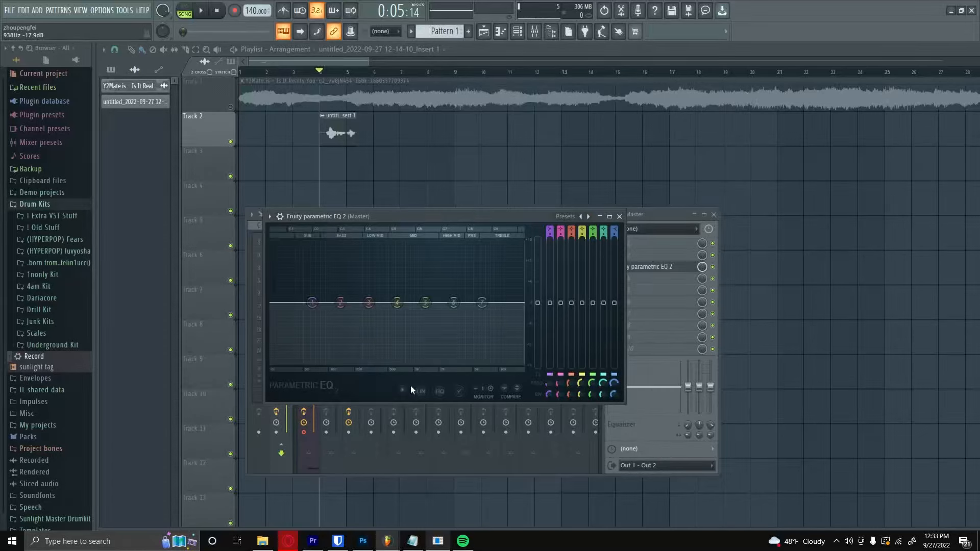
pyautogui.moveTo(425, 303); pyautogui.dragTo(433, 272)
pyautogui.rightClick(430, 265)
pyautogui.click(444, 276)
# Raise the Master EQ's band 1 by about 1.1 dB at 97 Hz, slightly boost the highs with band 7, and close the EQ.
pyautogui.moveTo(312, 304); pyautogui.dragTo(327, 298)
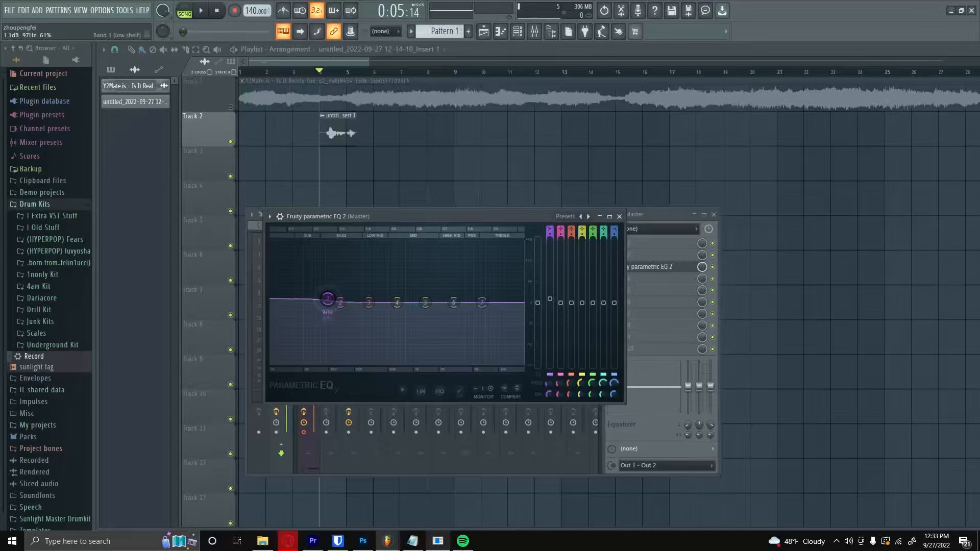
pyautogui.moveTo(478, 309); pyautogui.dragTo(466, 296)
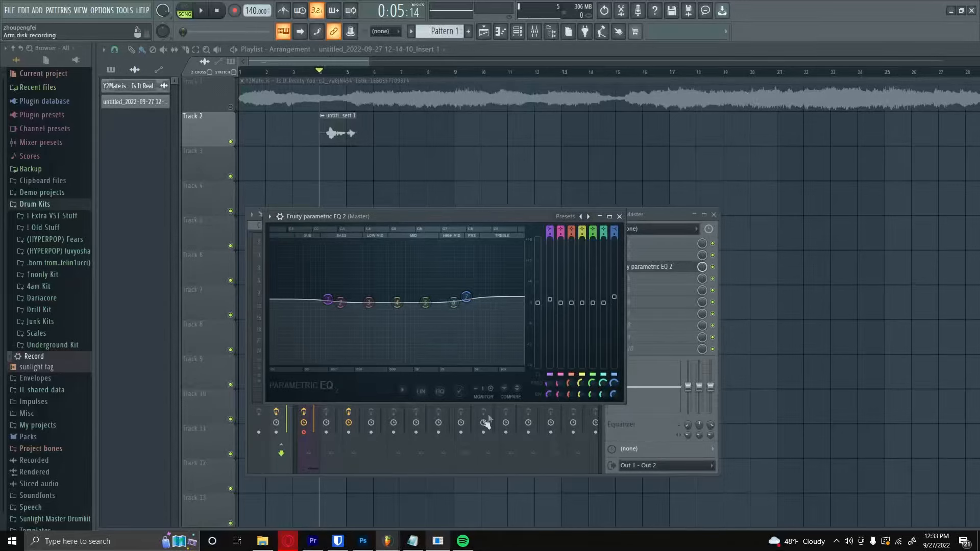
pyautogui.press('Escape')
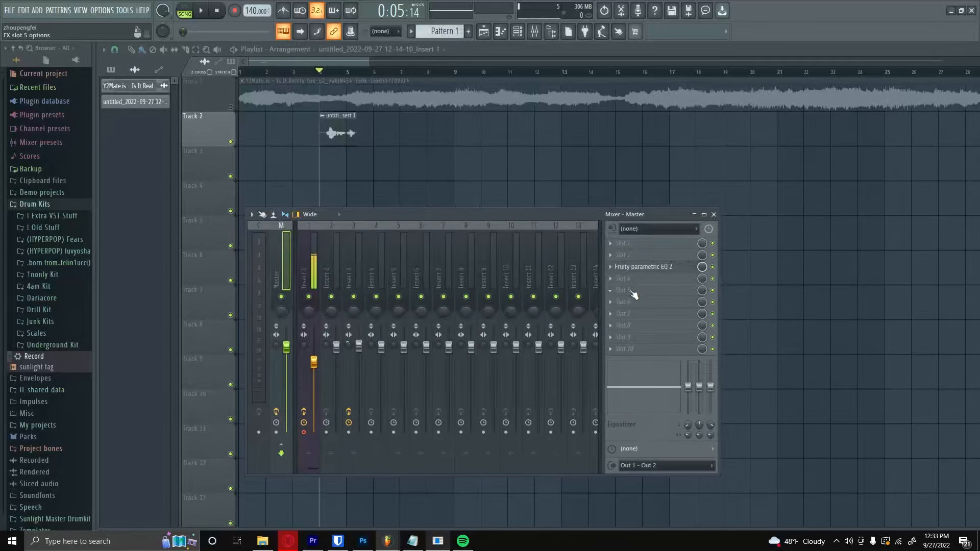
# Add Kramer Tape Stereo to the Master track, close its window, and move it up to the fourth slot.
pyautogui.click(633, 292)
pyautogui.moveTo(638, 302)
pyautogui.click(768, 305)
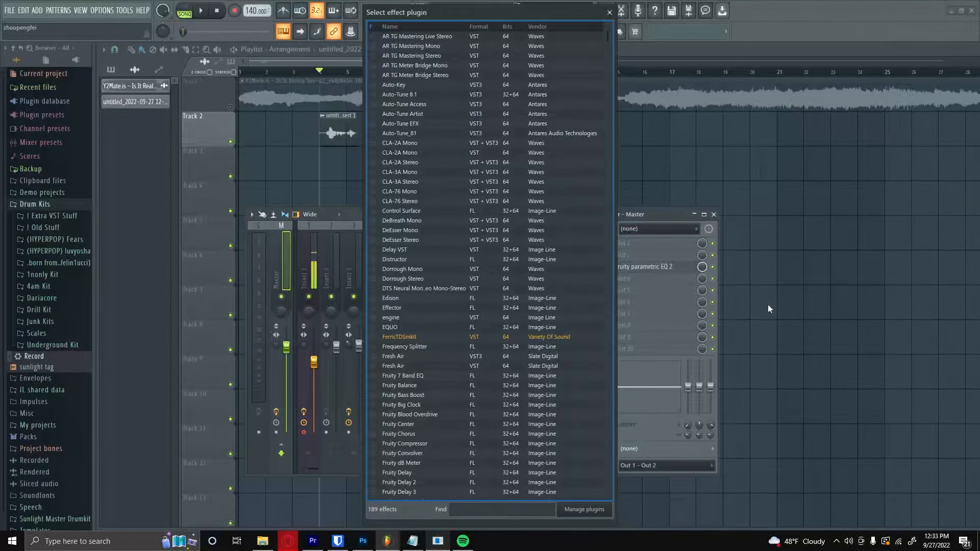
pyautogui.write('kramer')
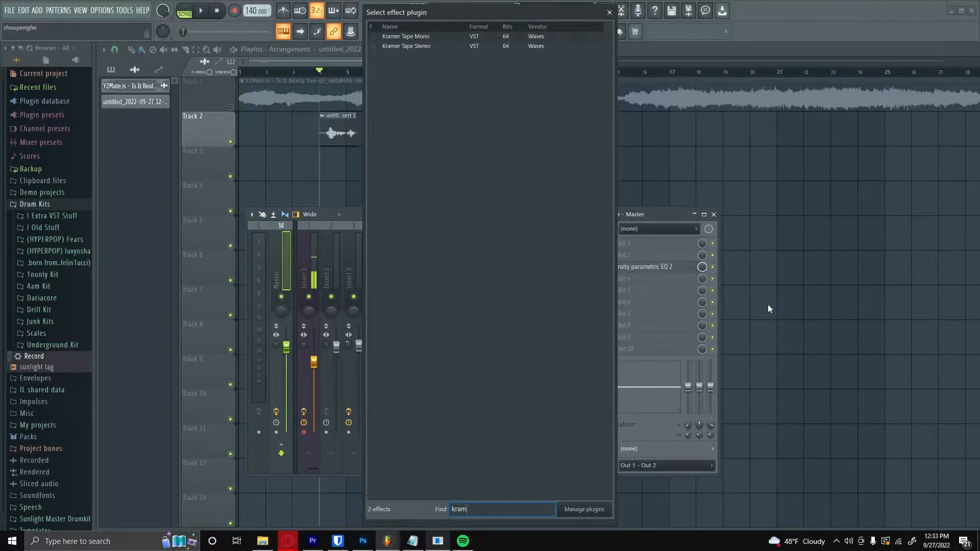
pyautogui.doubleClick(417, 47)
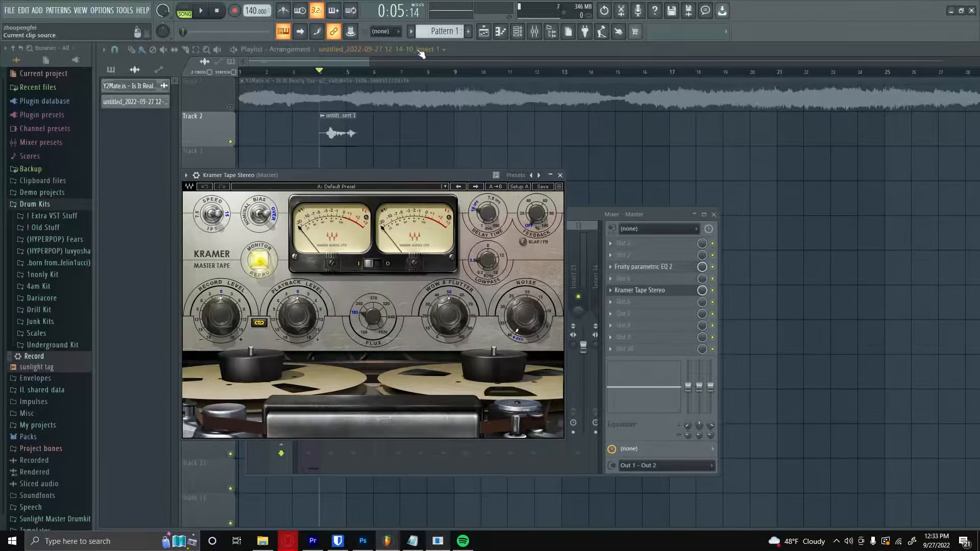
pyautogui.click(560, 175)
pyautogui.scroll(1, 644, 290)
# Add S1 Imager Stereo to the Master track's sixth slot and reposition its window over the mixer.
pyautogui.click(611, 291)
pyautogui.click(749, 298)
pyautogui.write('stereo')
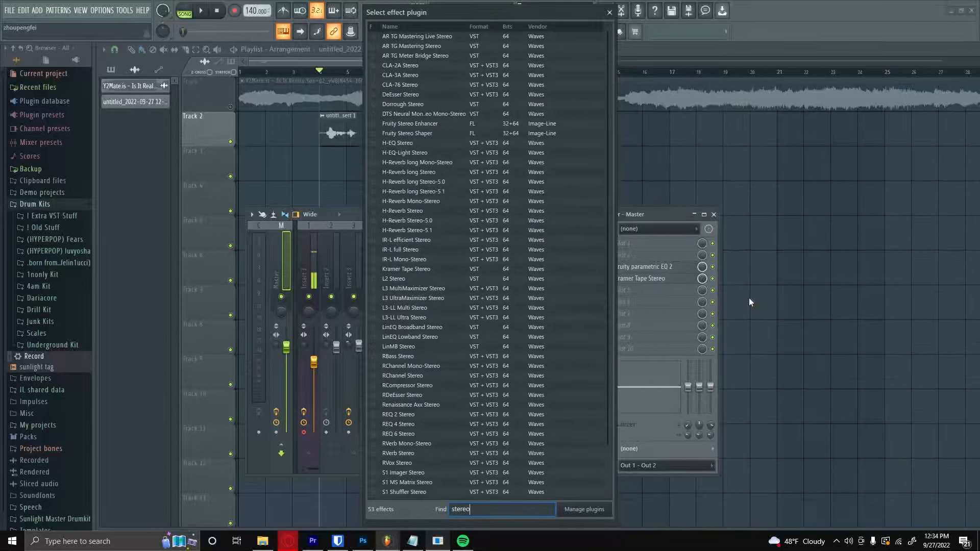
pyautogui.scroll(-2, 389, 305)
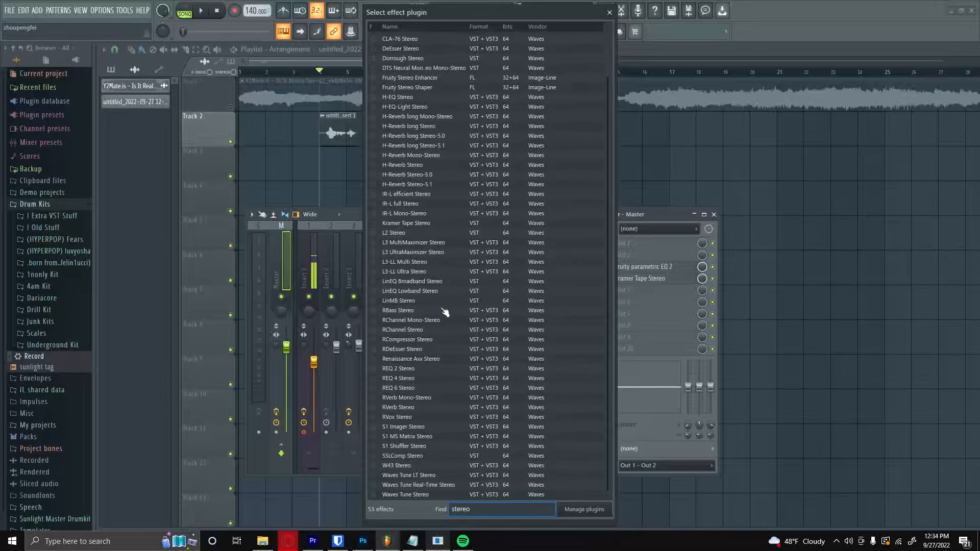
pyautogui.click(408, 429)
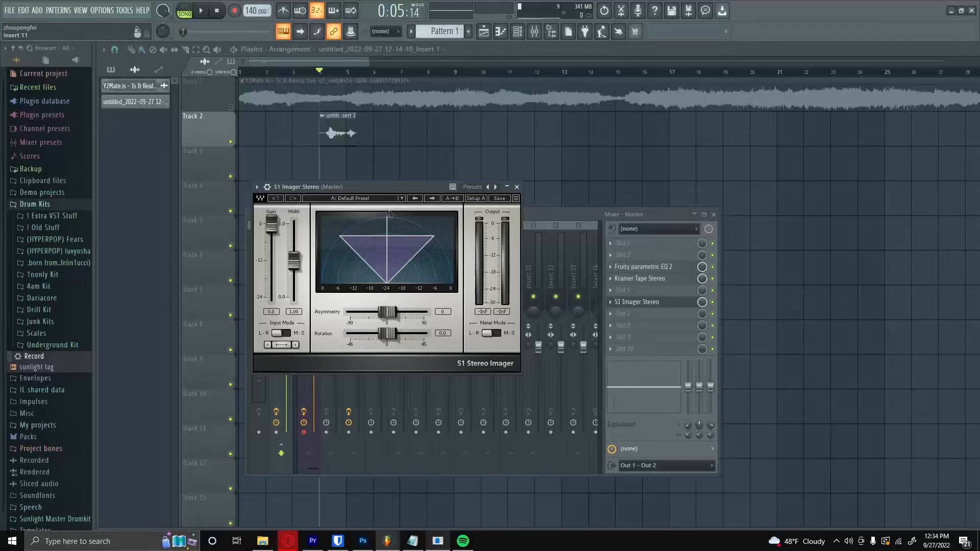
pyautogui.moveTo(362, 187); pyautogui.dragTo(371, 213)
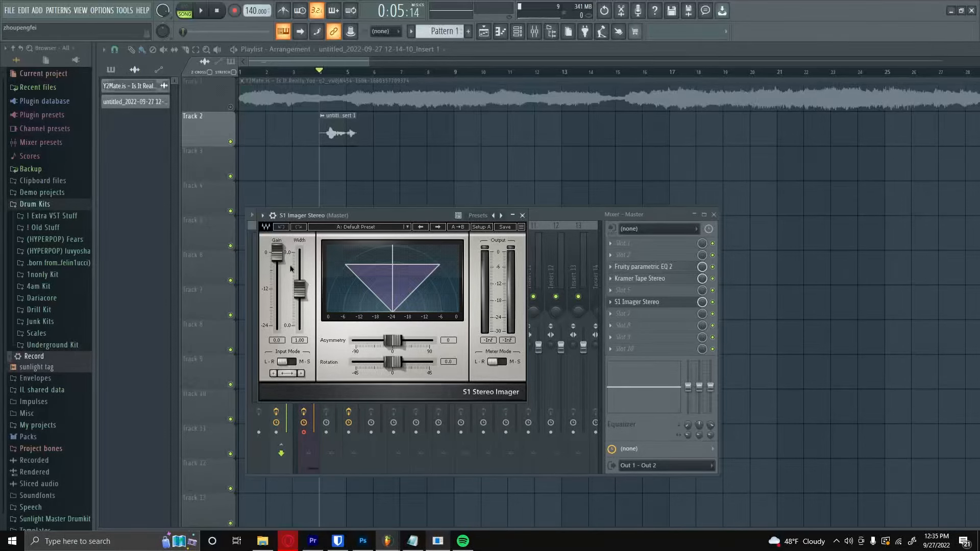
pyautogui.moveTo(328, 215); pyautogui.dragTo(364, 229)
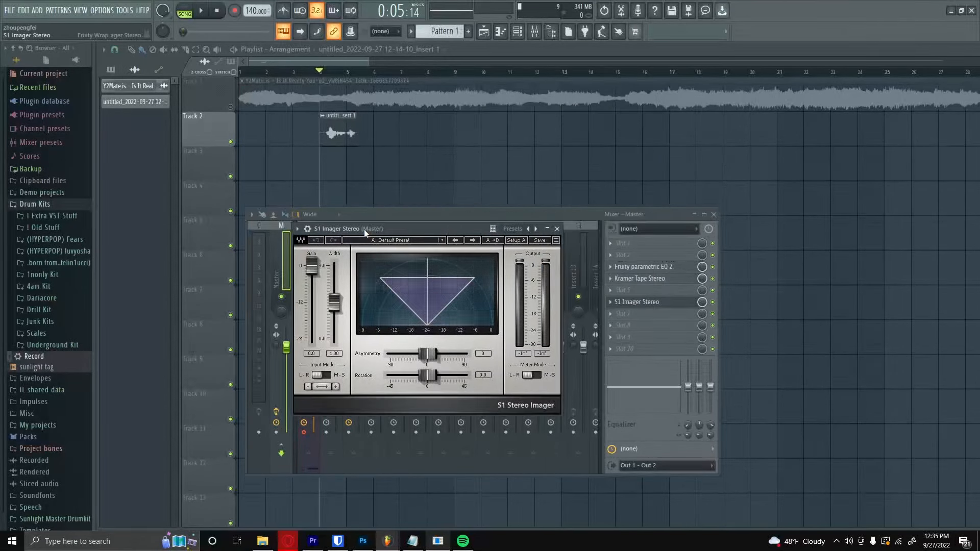
# Open the channel settings of the song clip on Track 1 and bring the mixer and S1 Imager back to the front.
pyautogui.click(265, 132)
pyautogui.doubleClick(322, 97)
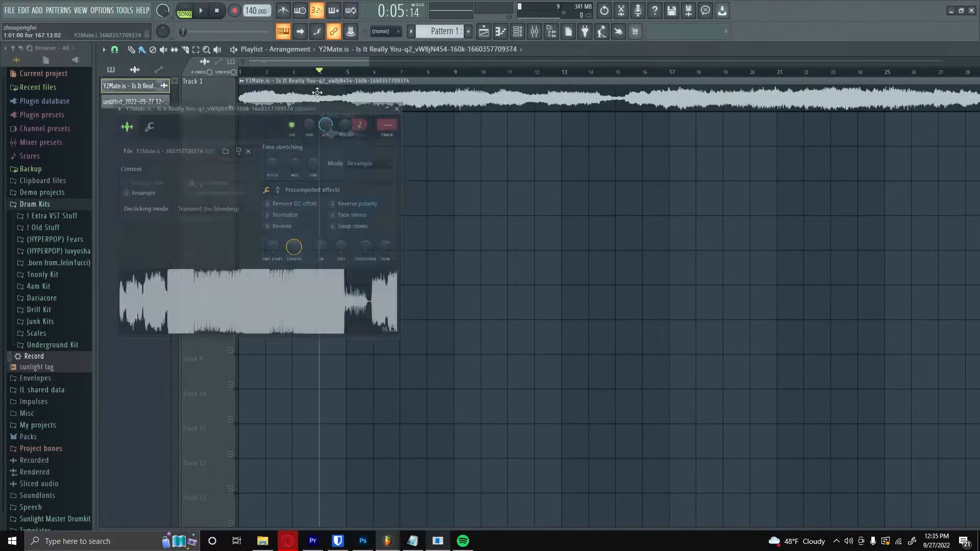
pyautogui.click(535, 32)
pyautogui.click(654, 306)
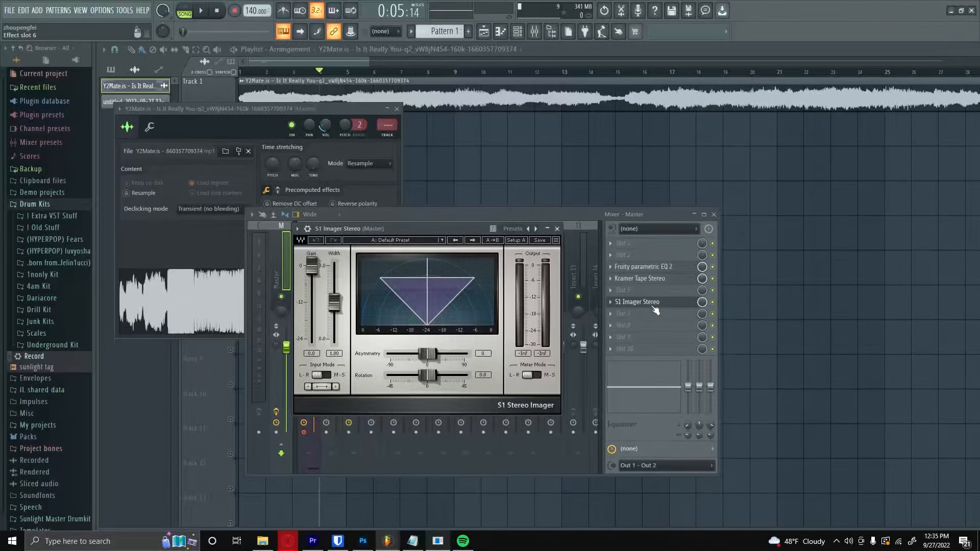
# Try S1 Imager widths of 0.01 and 0.61 while the song plays, and set the width to 1.11 with playback stopped.
pyautogui.press('space')
pyautogui.moveTo(334, 303); pyautogui.dragTo(335, 338)
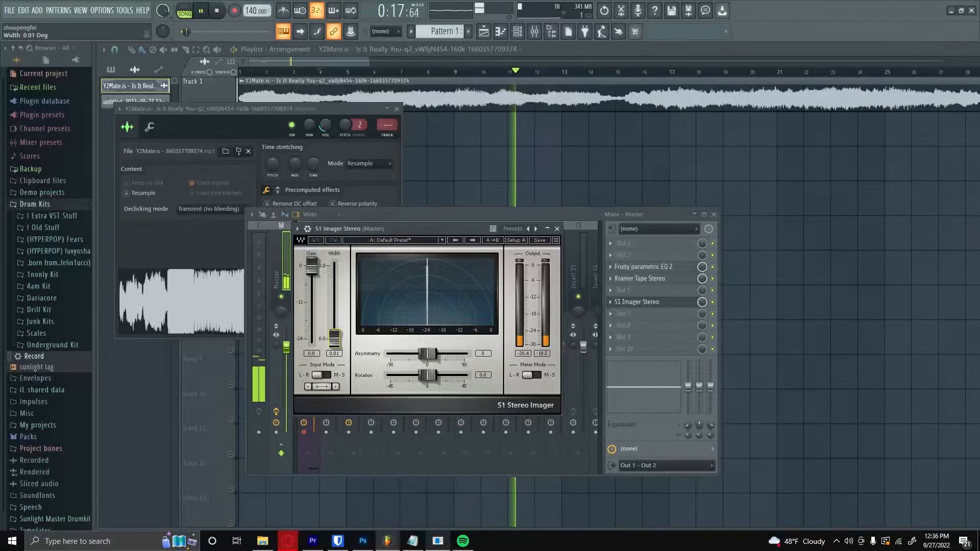
pyautogui.moveTo(334, 339); pyautogui.dragTo(335, 313)
pyautogui.press('space')
pyautogui.moveTo(339, 234); pyautogui.dragTo(346, 223)
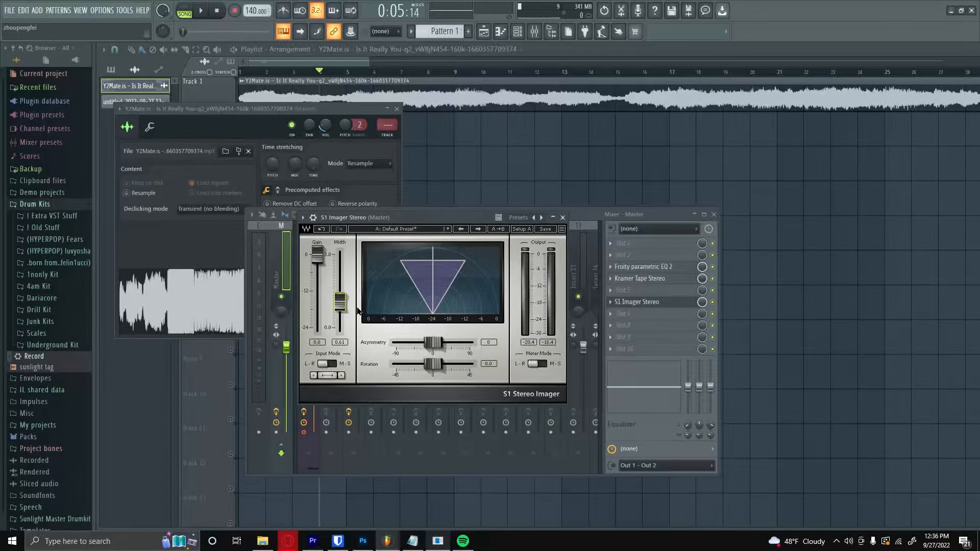
pyautogui.moveTo(340, 302); pyautogui.dragTo(340, 288)
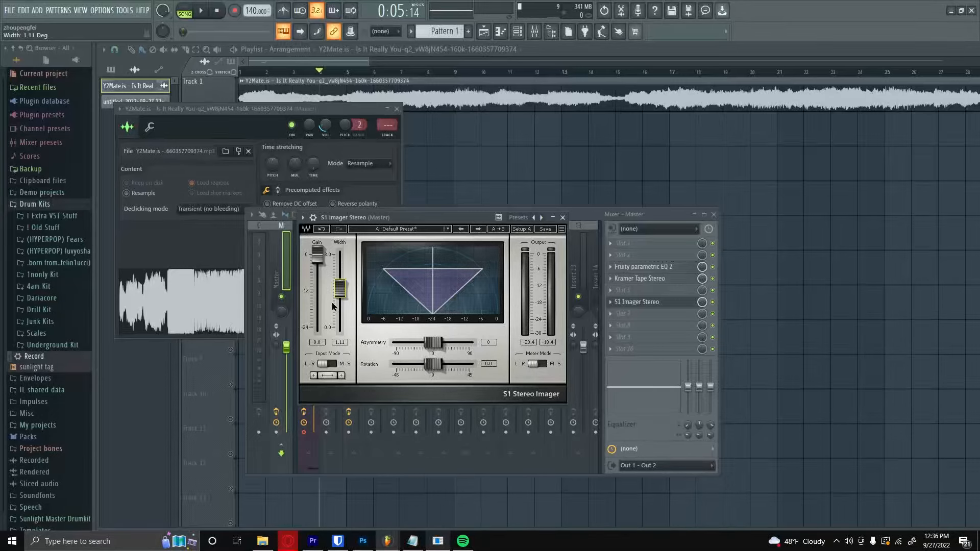
# Add the L2 Stereo limiter to the Master track's seventh slot.
pyautogui.click(637, 313)
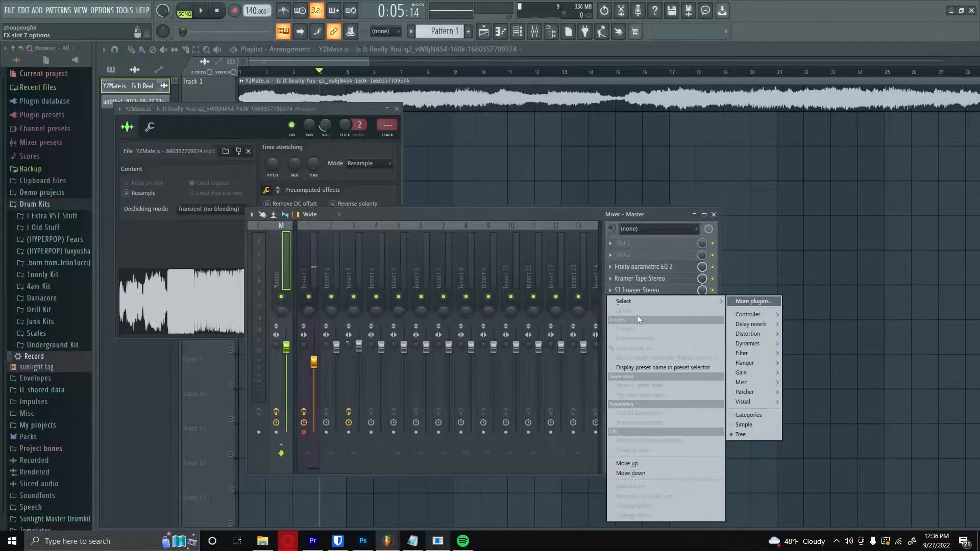
pyautogui.click(748, 299)
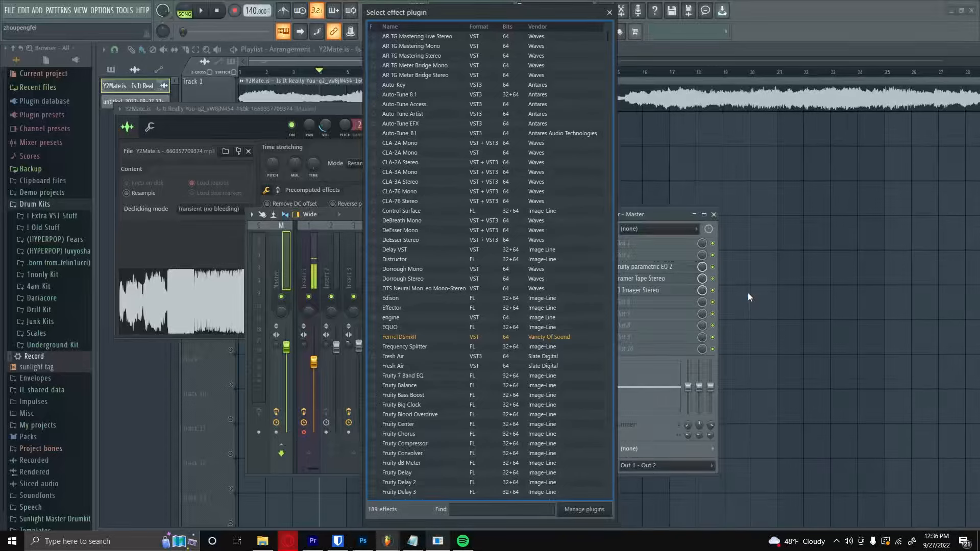
pyautogui.write('l2')
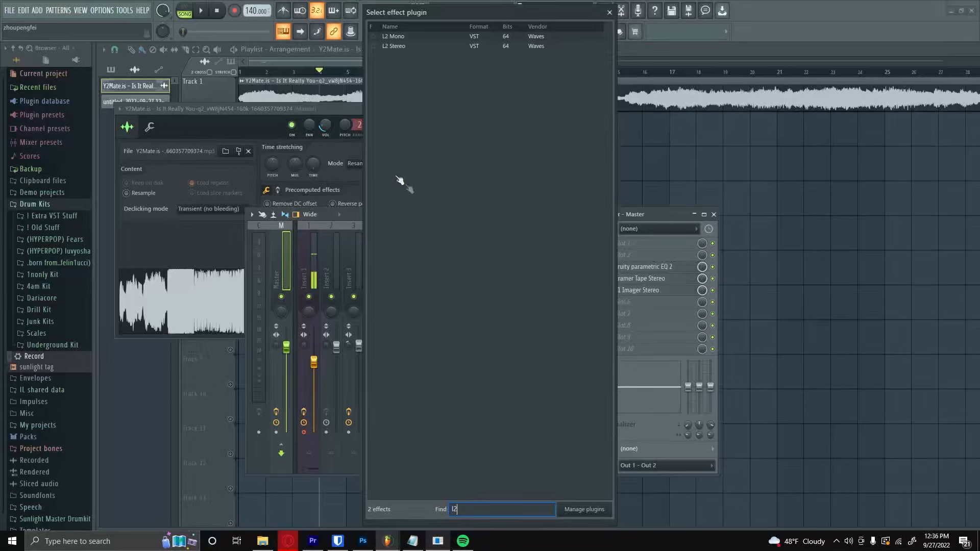
pyautogui.doubleClick(394, 46)
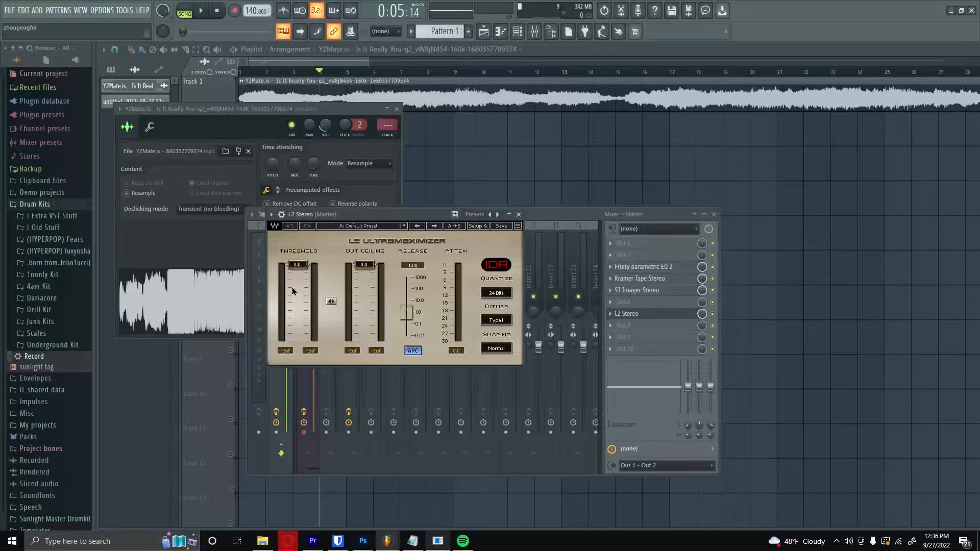
# Set the L2 limiter's out ceiling to -1.0 and its threshold to about -14.5, and close its window.
pyautogui.moveTo(364, 265); pyautogui.dragTo(364, 275)
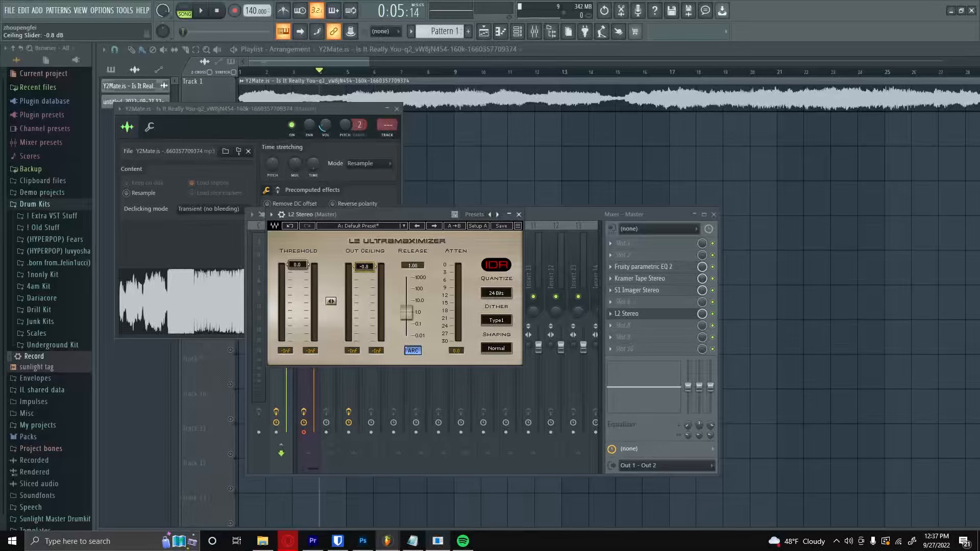
pyautogui.moveTo(364, 267); pyautogui.dragTo(364, 267)
pyautogui.moveTo(297, 264); pyautogui.dragTo(297, 301)
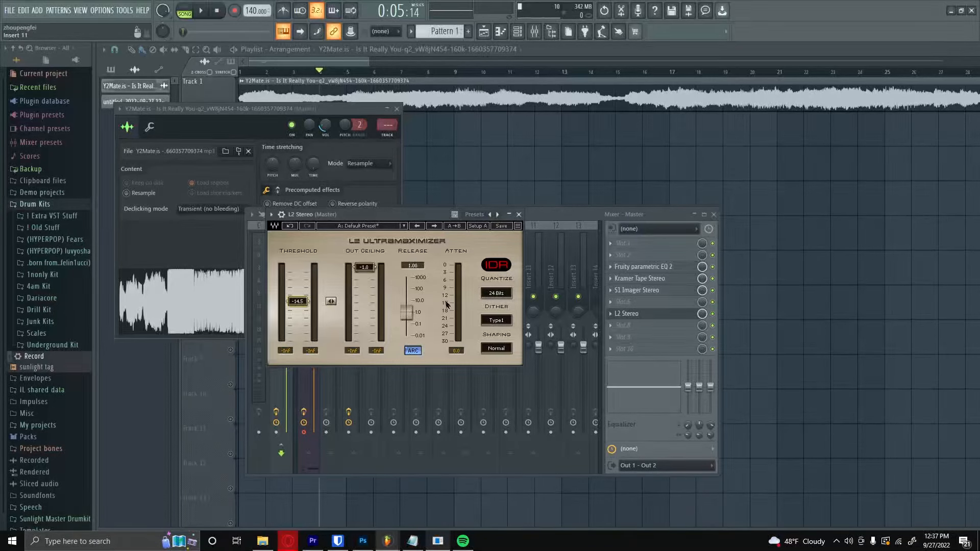
pyautogui.moveTo(344, 213); pyautogui.dragTo(519, 185)
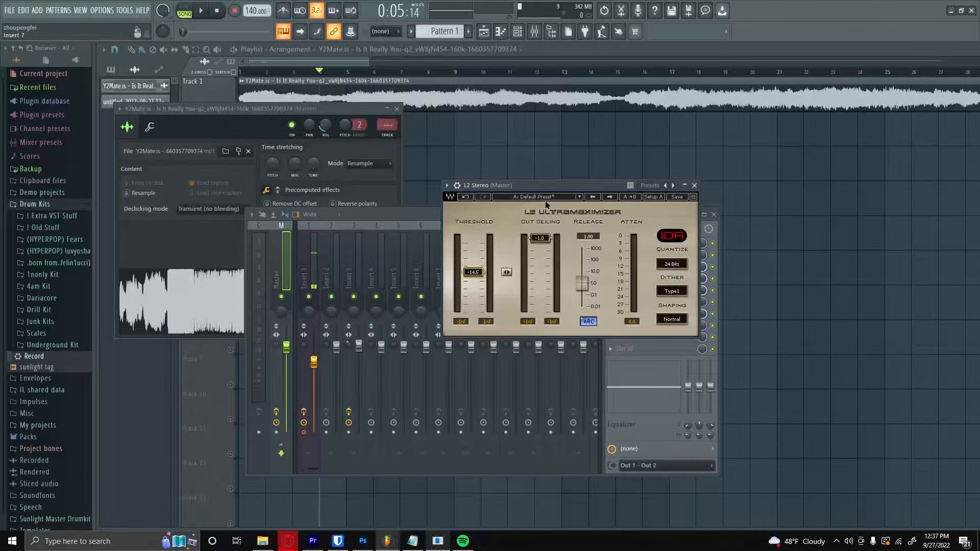
pyautogui.moveTo(540, 182); pyautogui.dragTo(419, 187)
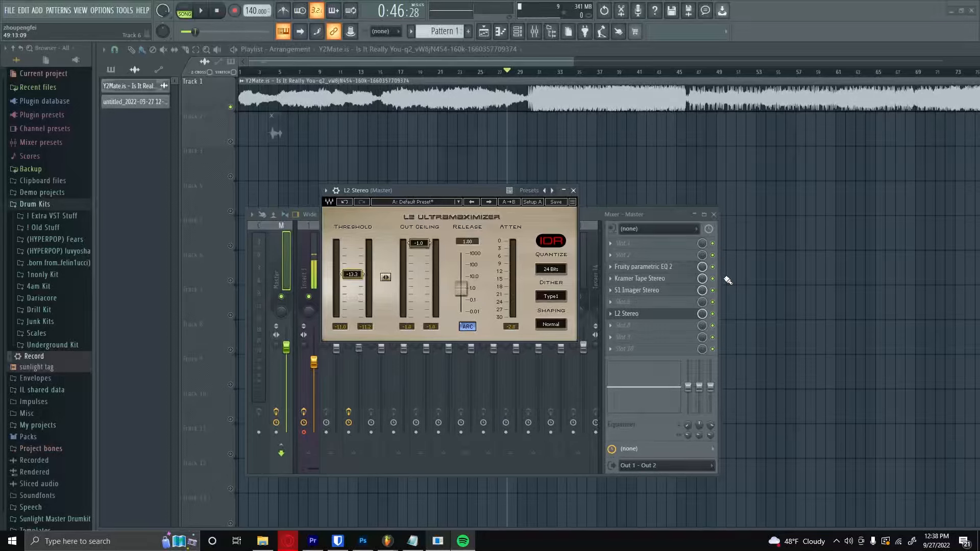
pyautogui.click(574, 191)
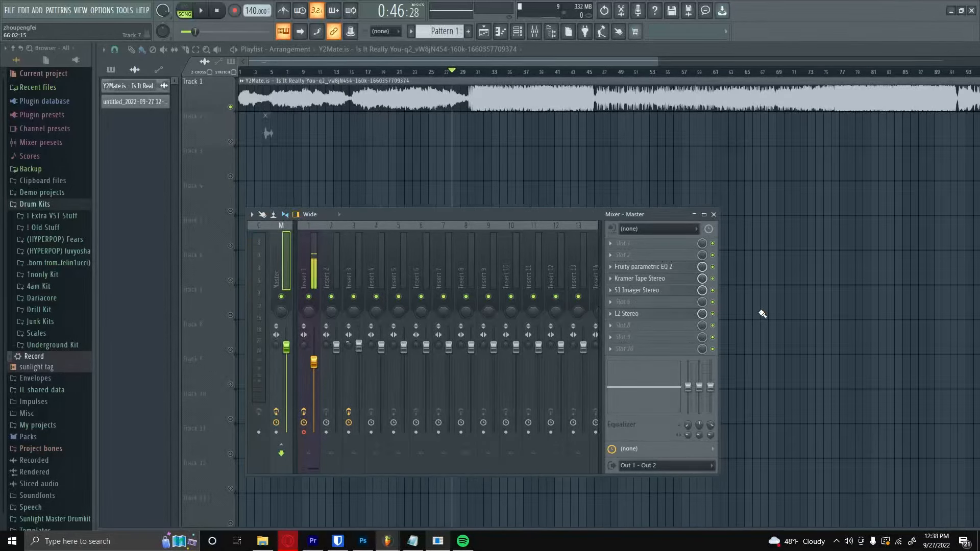
# Hide the mixer to examine the song in the playlist, and bring it back showing Insert 3's effects chain.
pyautogui.press('F9')
pyautogui.scroll(-2, 433, 192)
pyautogui.scroll(3, 376, 131)
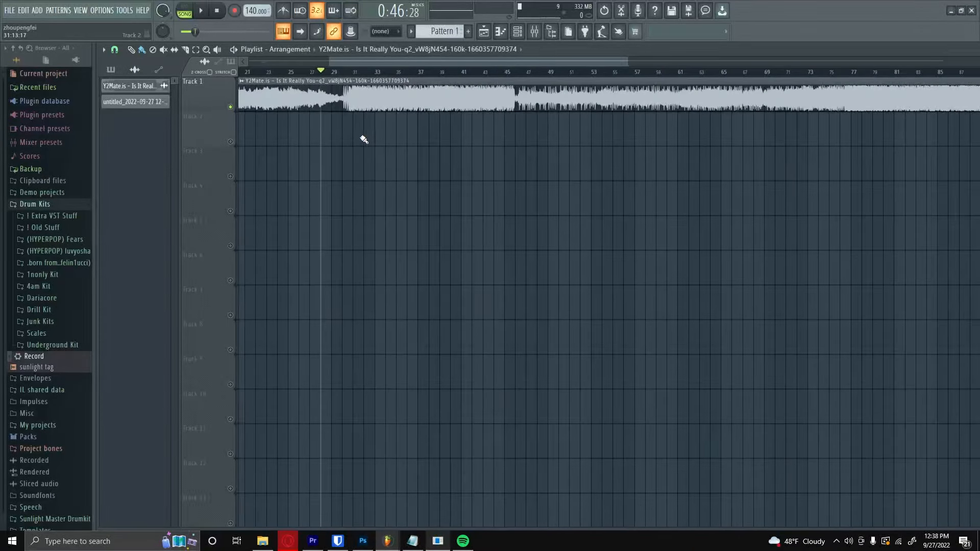
pyautogui.click(533, 32)
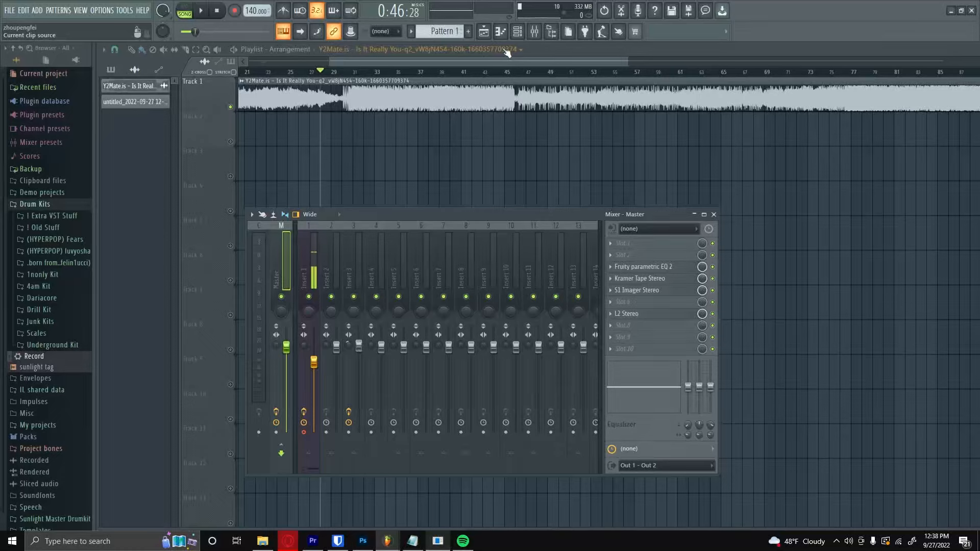
pyautogui.click(359, 261)
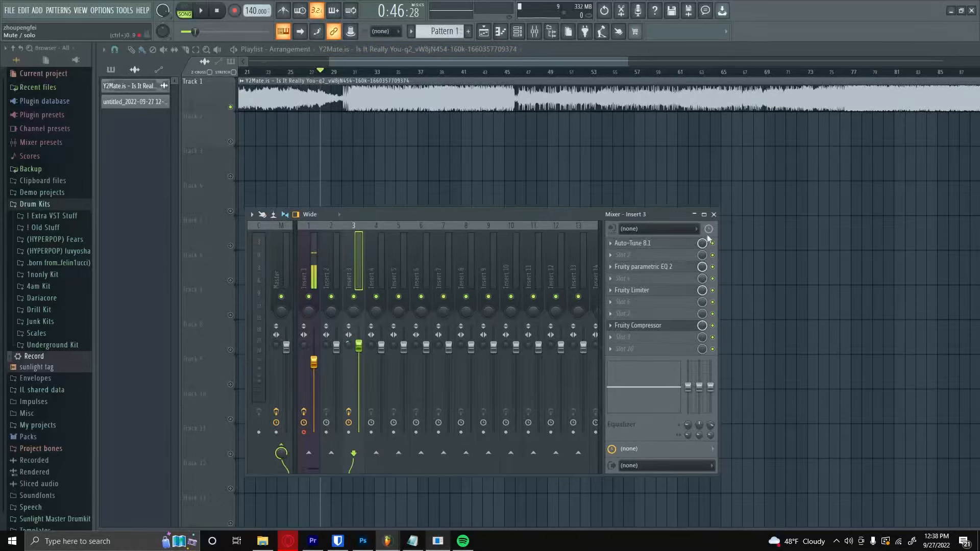